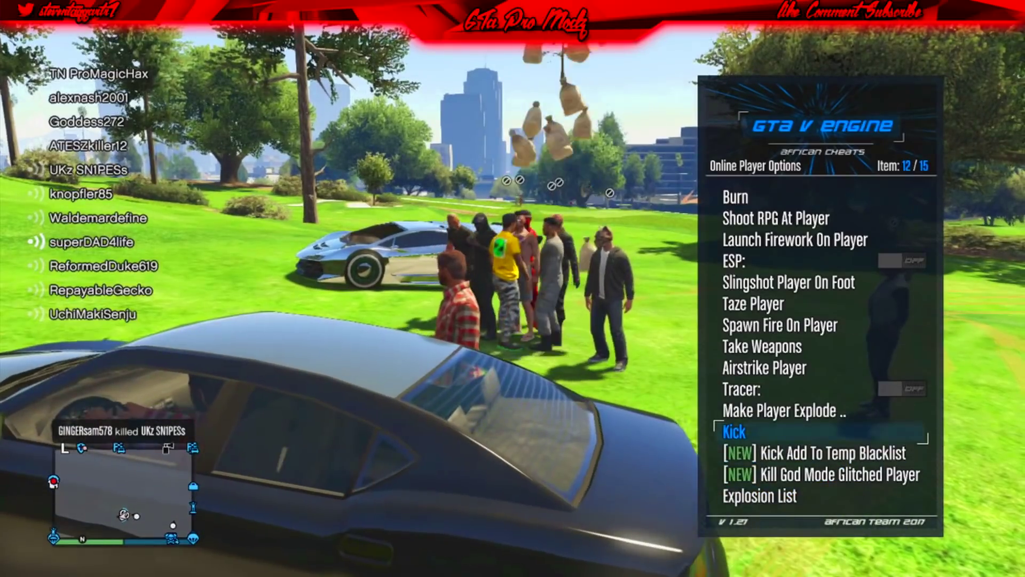
key("BackSpace")
key("Return")
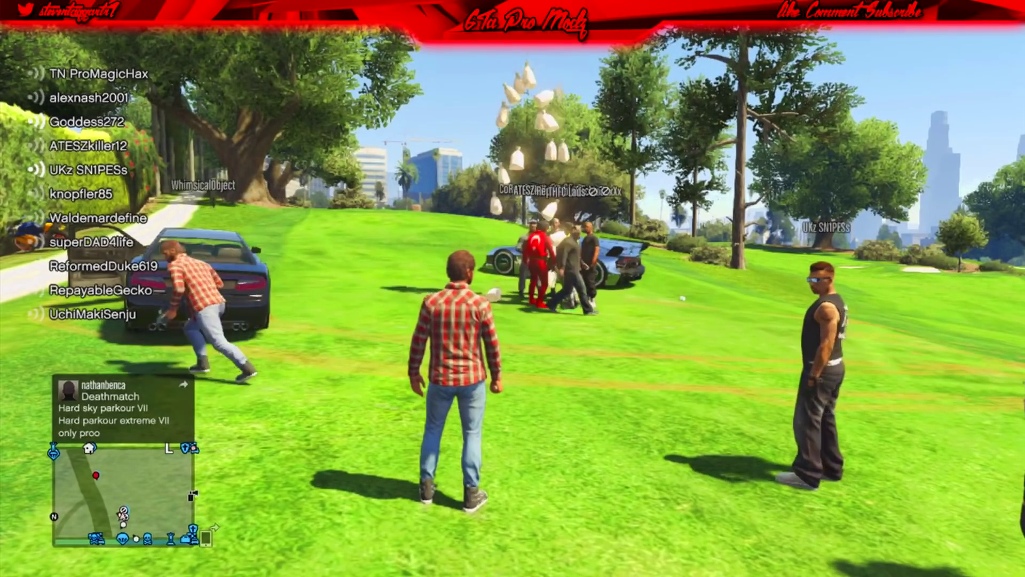
Step: Wear the saved outfit "cool" from the character's accessories
key("m")
key("Down")
key("Return")
key("Down")
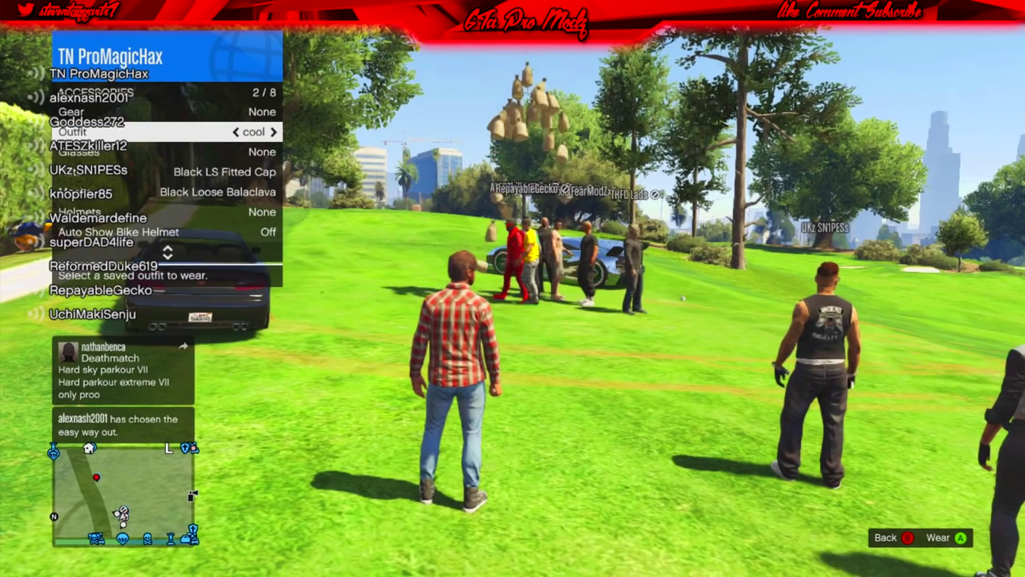
key("Return")
key("BackSpace")
key("Up")
key("m")
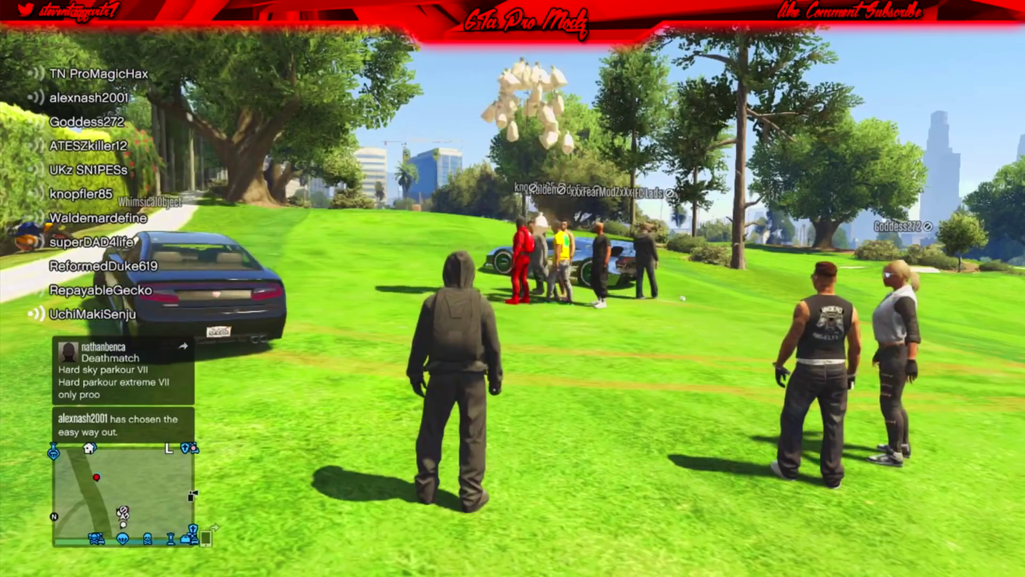
key("w")
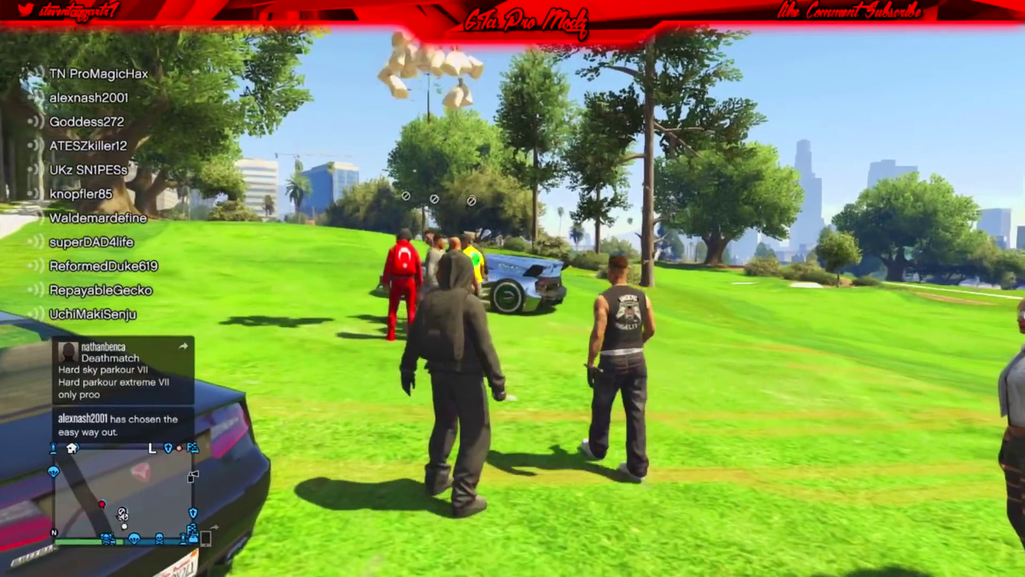
key("w")
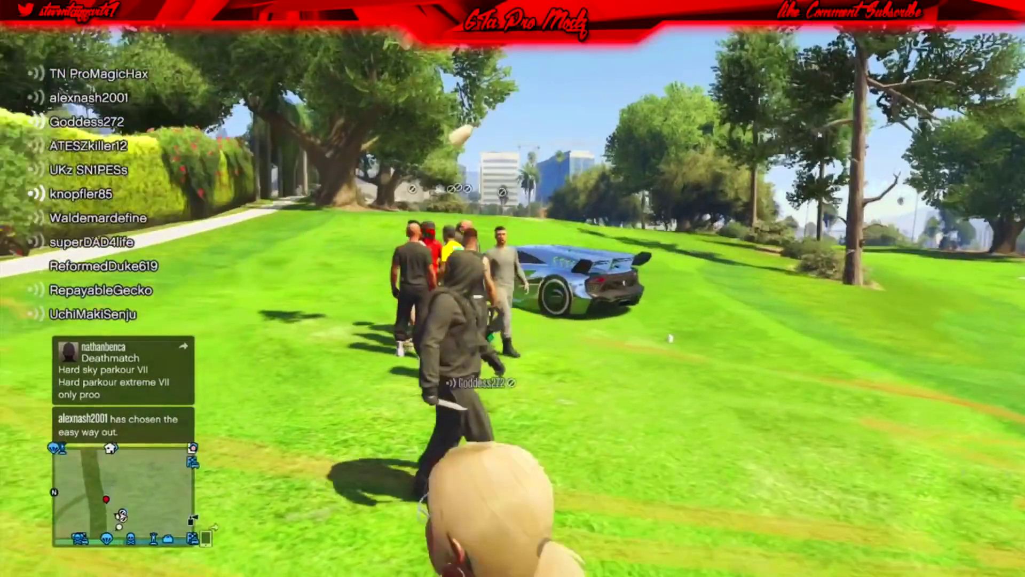
key("w")
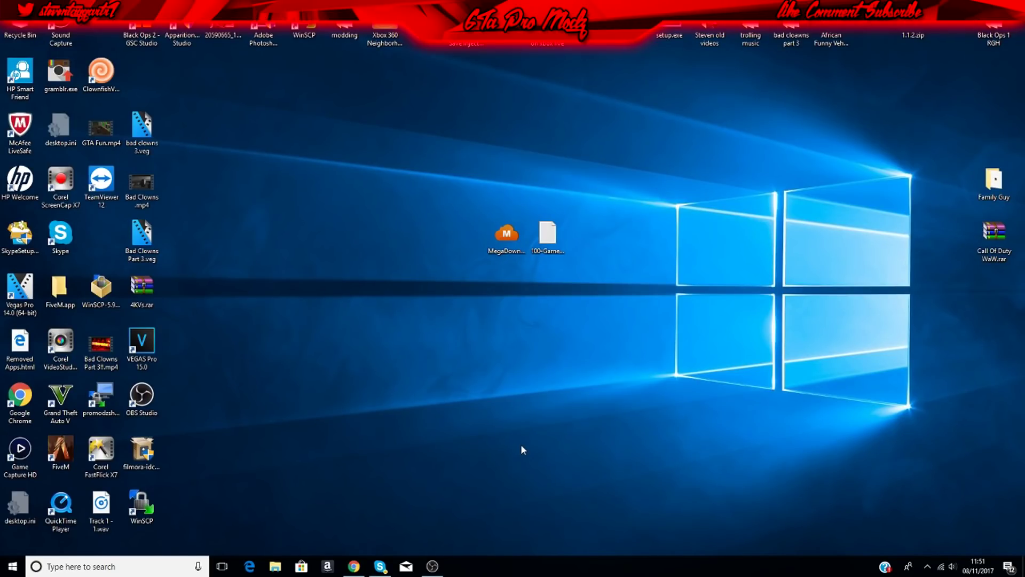
left_click(514, 227)
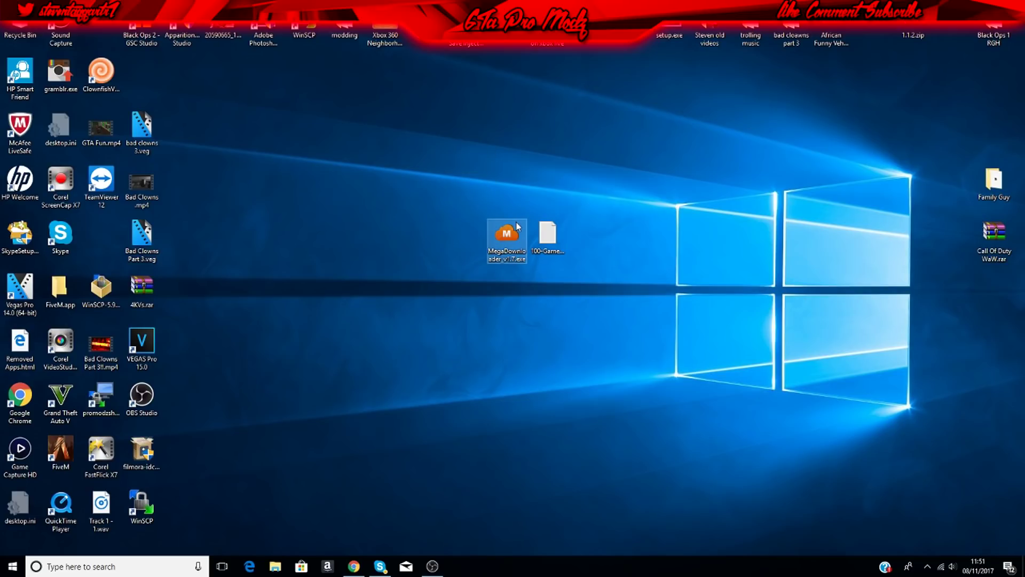
left_click(466, 186)
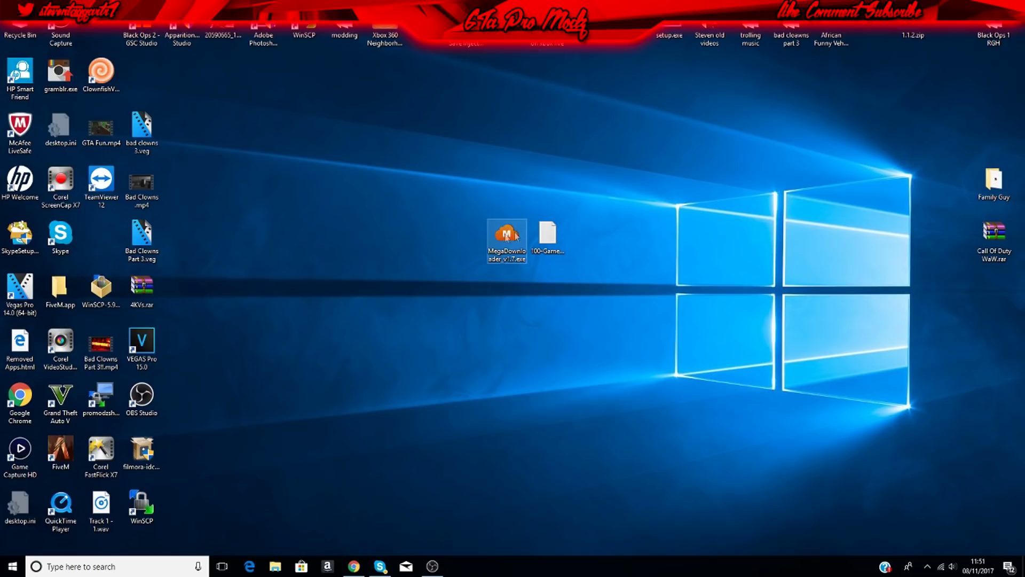
left_click(546, 236)
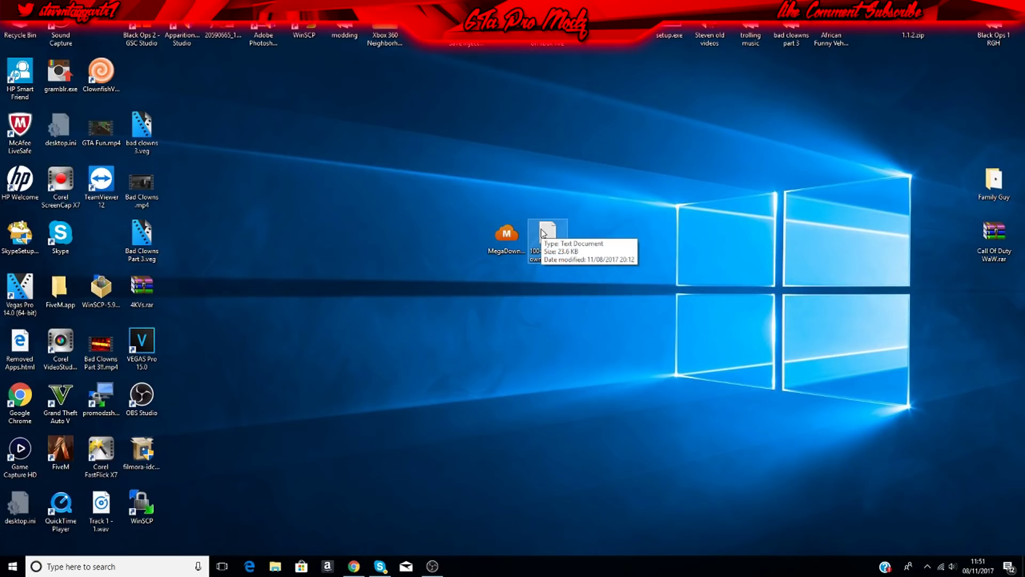
left_click(406, 203)
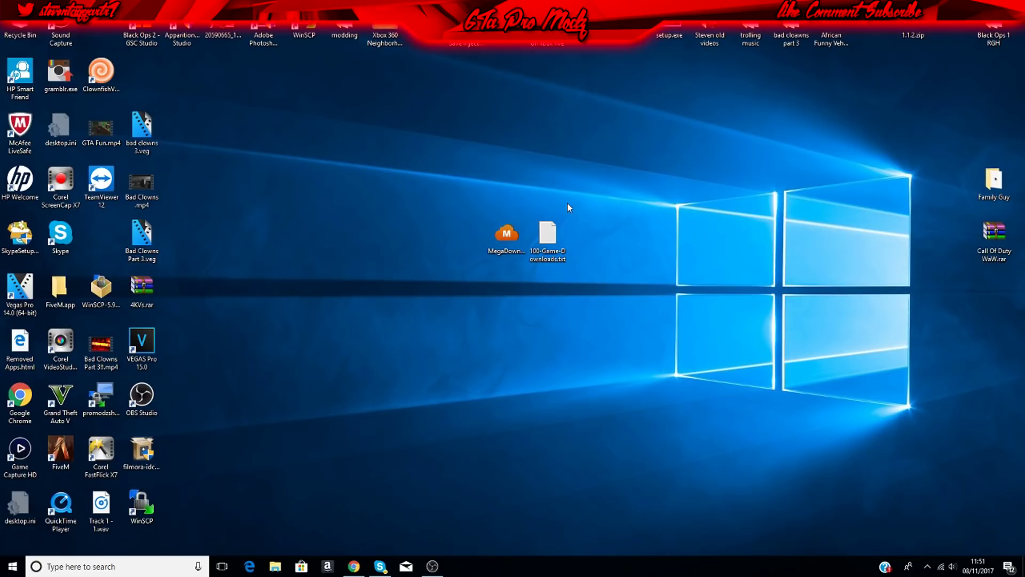
Step: Move the MegaDownloader v1.7 file away from the text document on the desktop, launch it and position its window clear of the document
left_click_drag(506, 235, 869, 303)
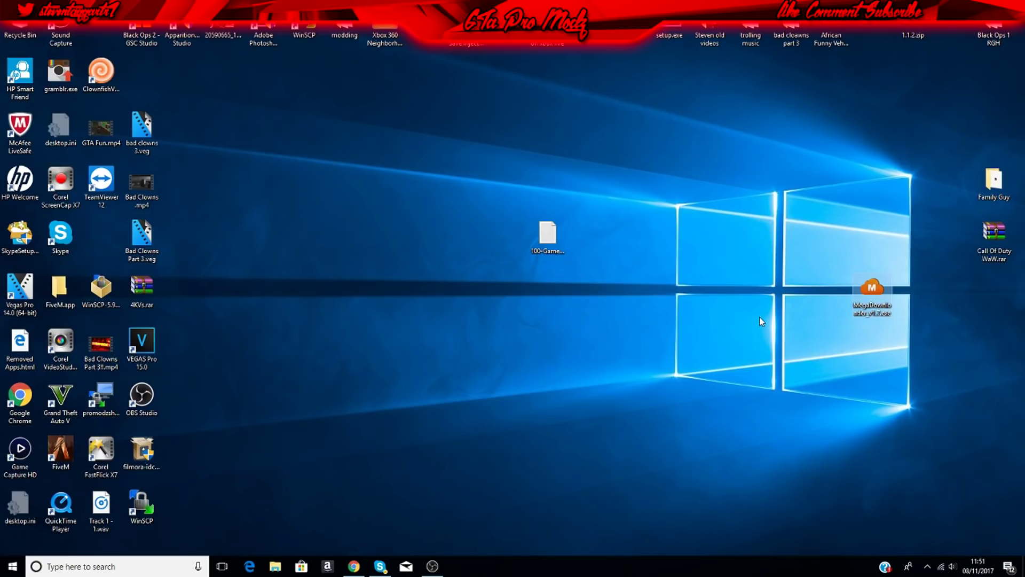
double_click(872, 289)
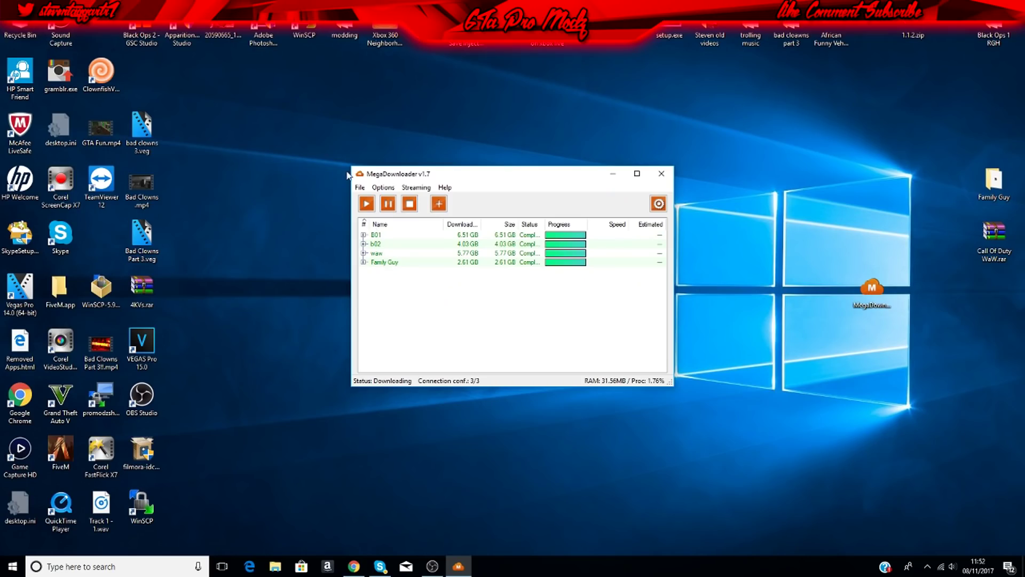
left_click_drag(362, 176, 547, 181)
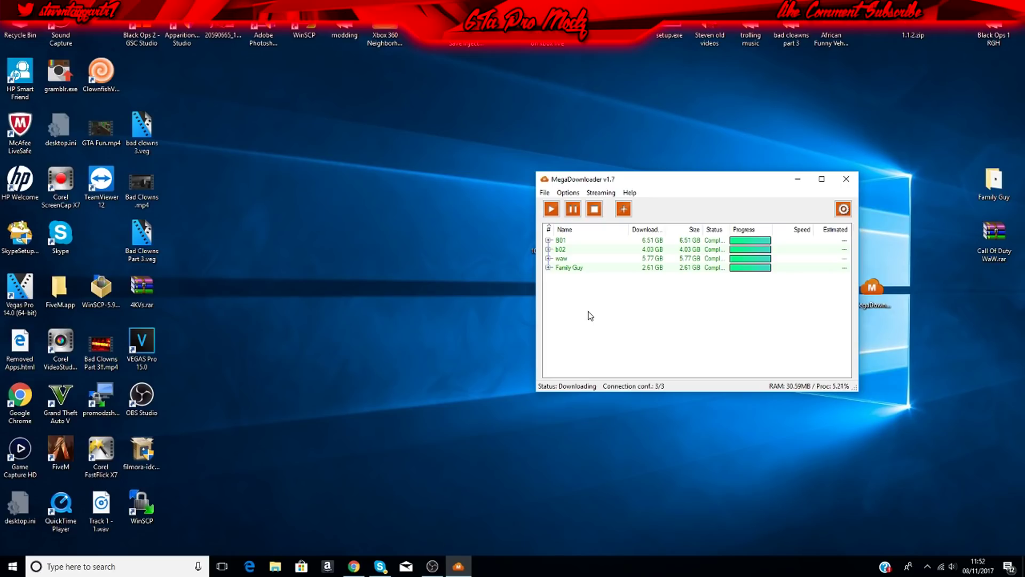
left_click_drag(581, 178, 732, 162)
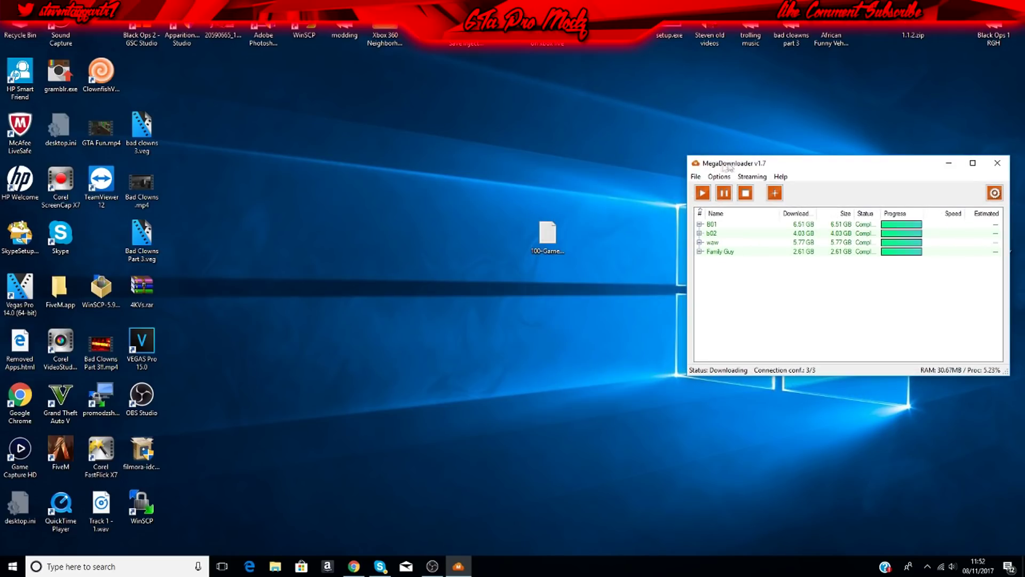
Step: Start adding links to the download list and place the Add links window over the main downloader window
left_click(702, 177)
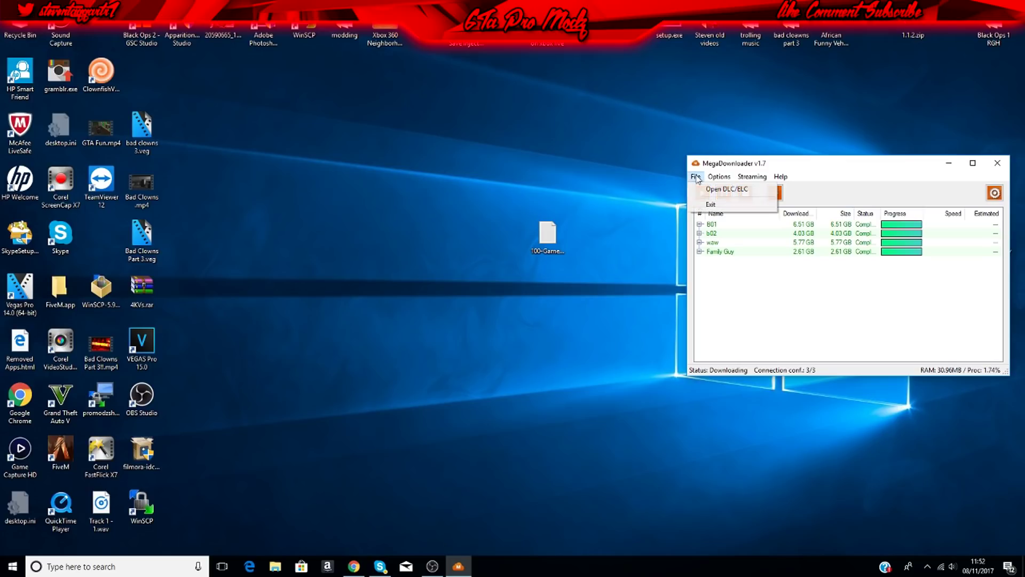
left_click(785, 296)
right_click(781, 302)
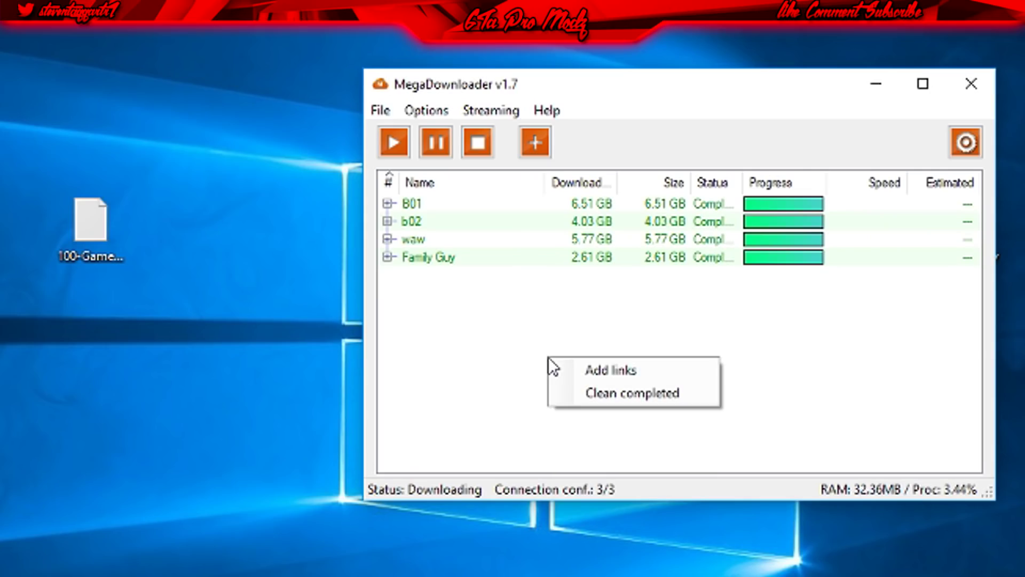
left_click(584, 370)
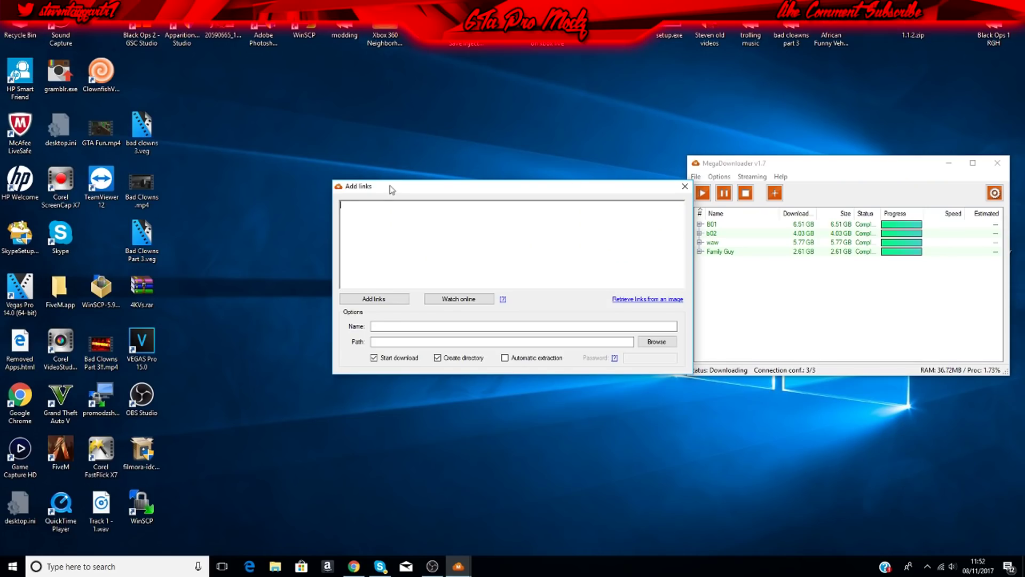
left_click_drag(390, 187, 286, 179)
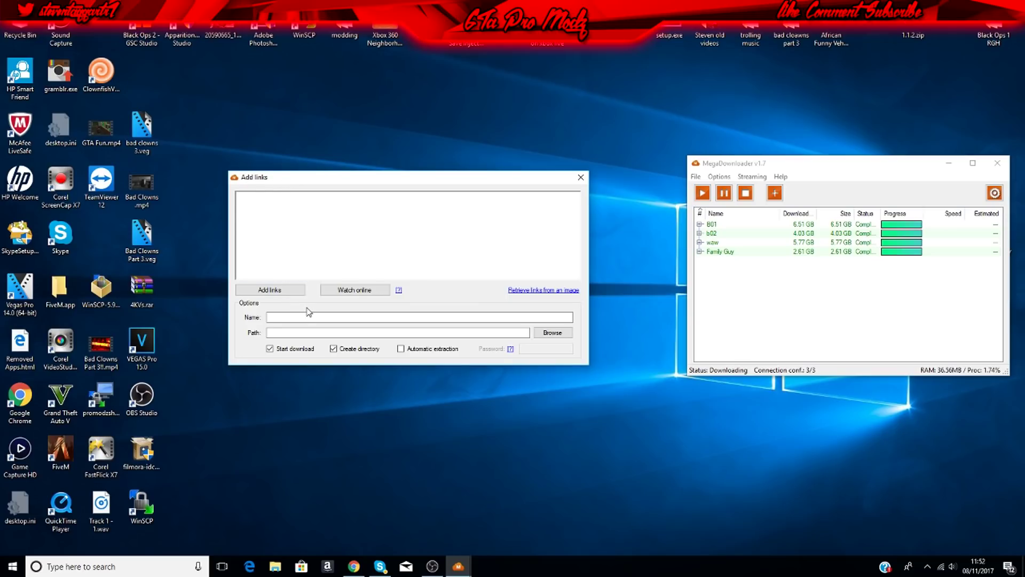
left_click_drag(262, 181, 635, 176)
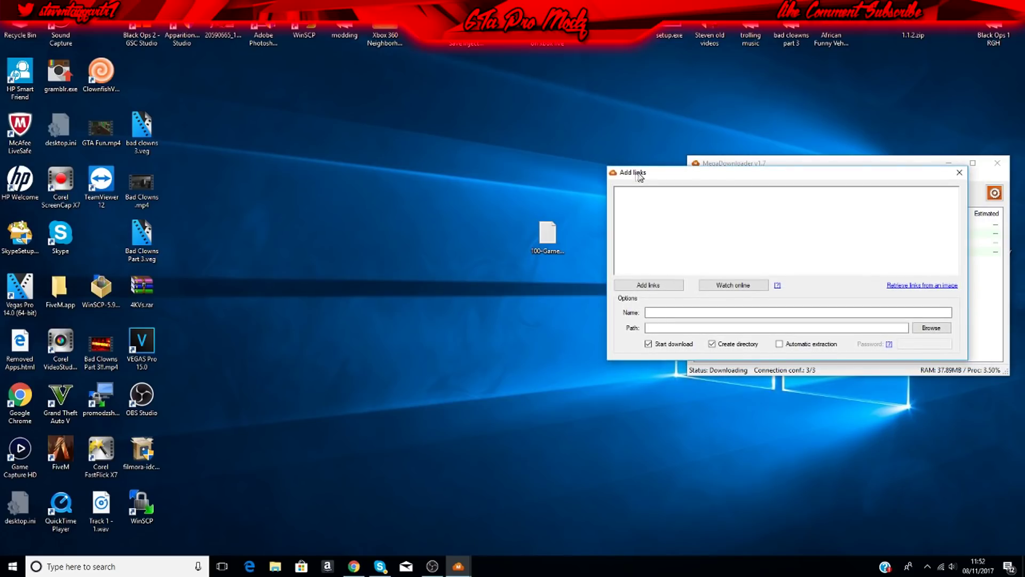
Step: Move 100-Game-Downloads.txt away from the downloader windows, open it and browse its game list to the Toy Story 3 entry
left_click_drag(557, 231, 383, 238)
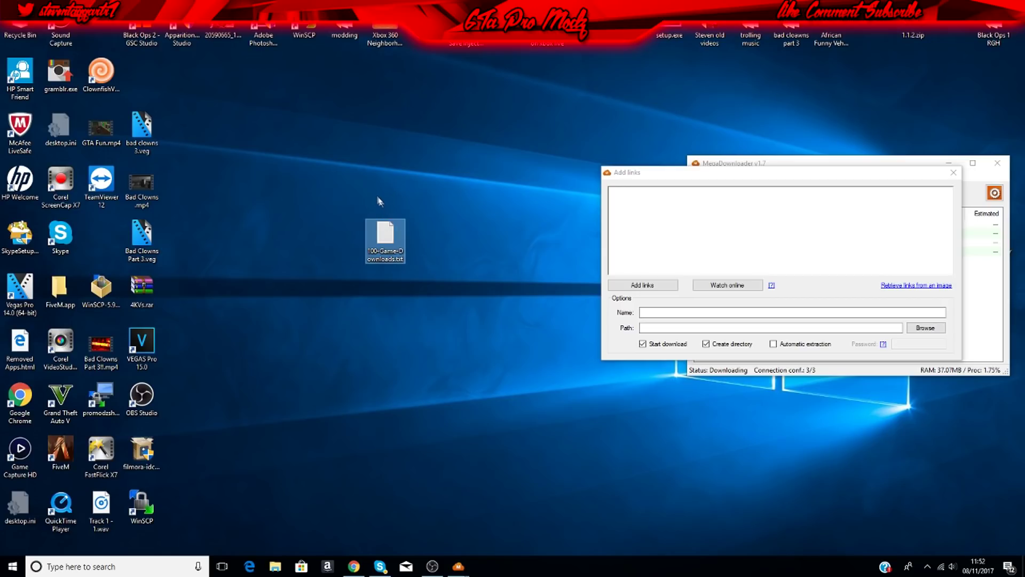
double_click(381, 244)
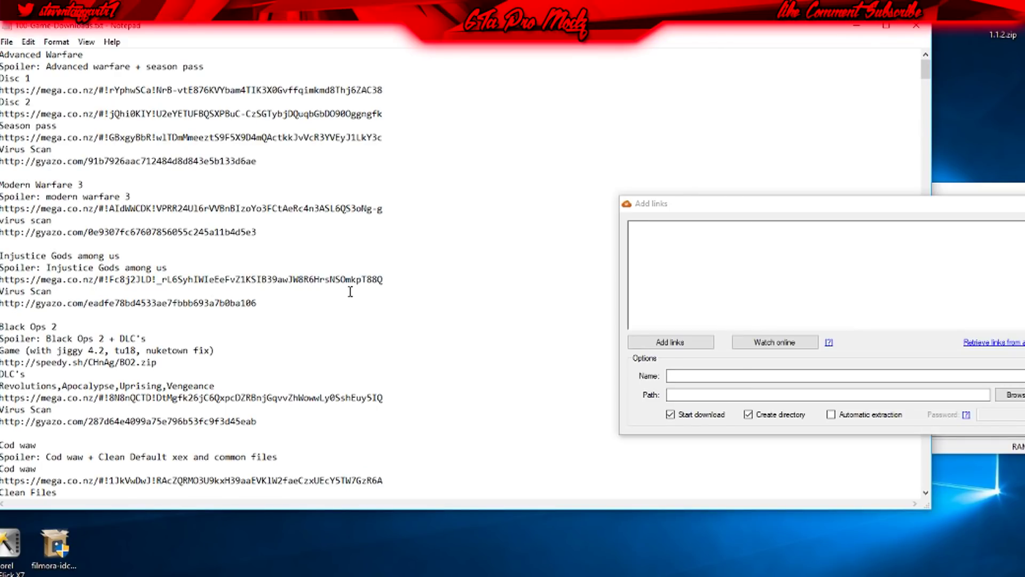
scroll(152, 341, "down", 4)
scroll(154, 311, "down", 5)
scroll(154, 310, "down", 4)
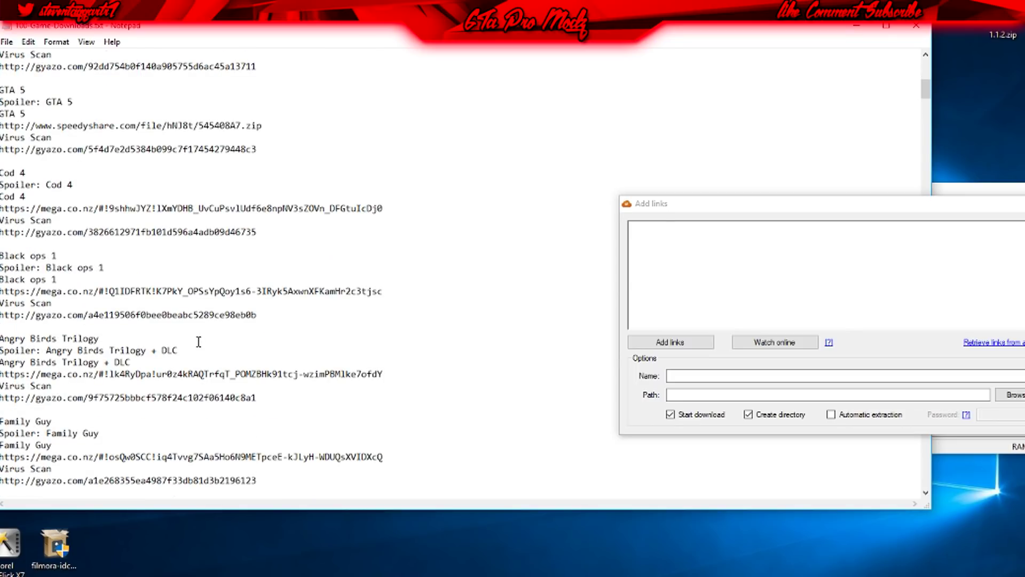
scroll(198, 341, "down", 2)
scroll(198, 342, "down", 3)
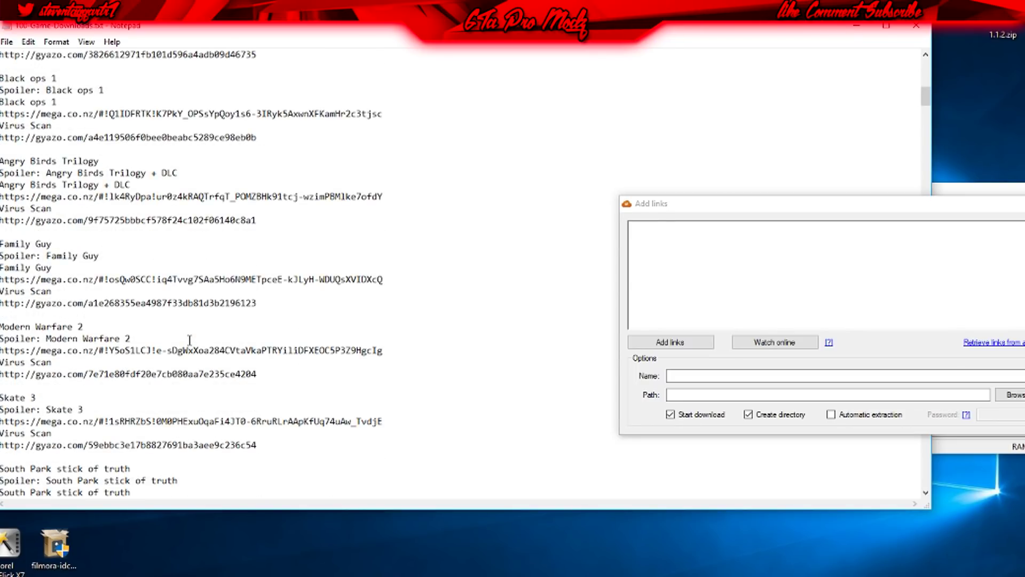
scroll(190, 339, "down", 1)
scroll(190, 340, "down", 2)
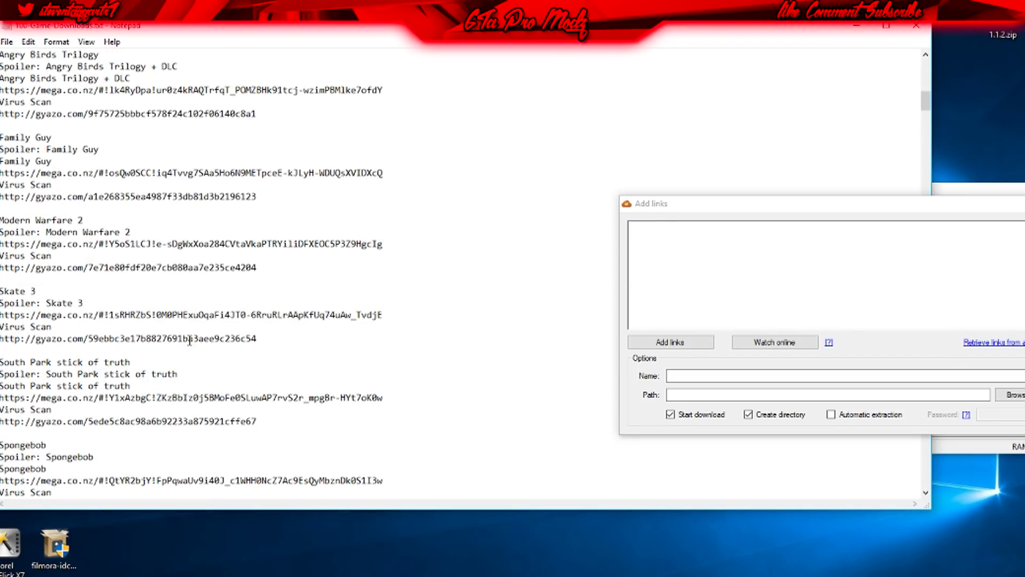
scroll(190, 339, "down", 1)
scroll(188, 342, "down", 2)
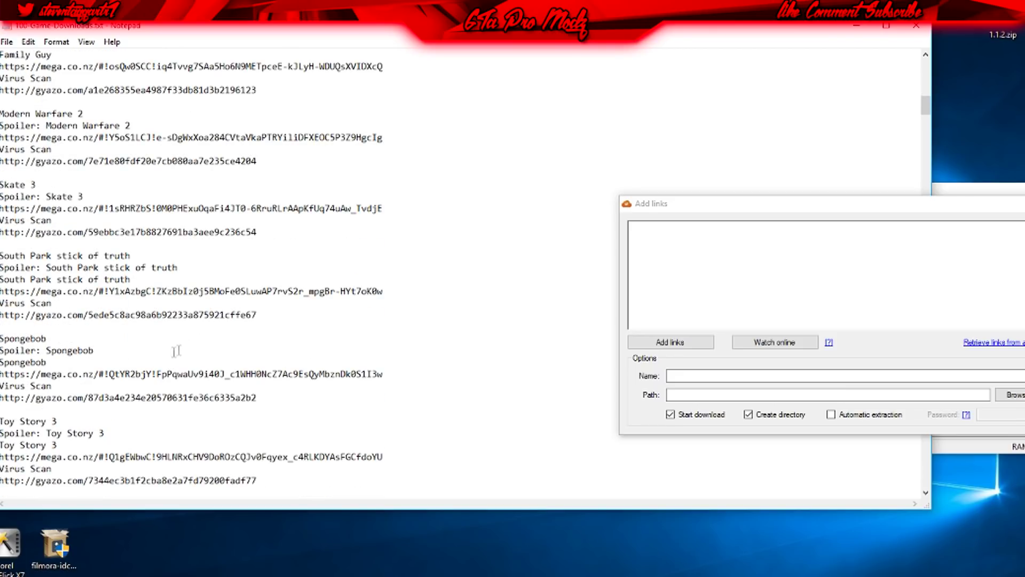
scroll(92, 398, "down", 1)
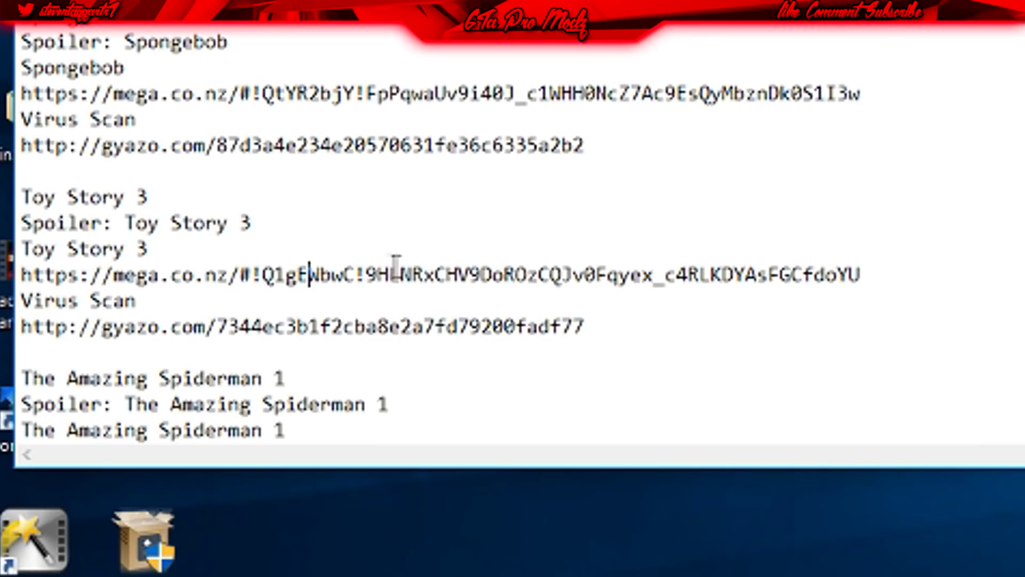
Step: Copy the Toy Story 3 mega.co.nz link so it fills Add links, and minimize the text file
left_click(56, 318)
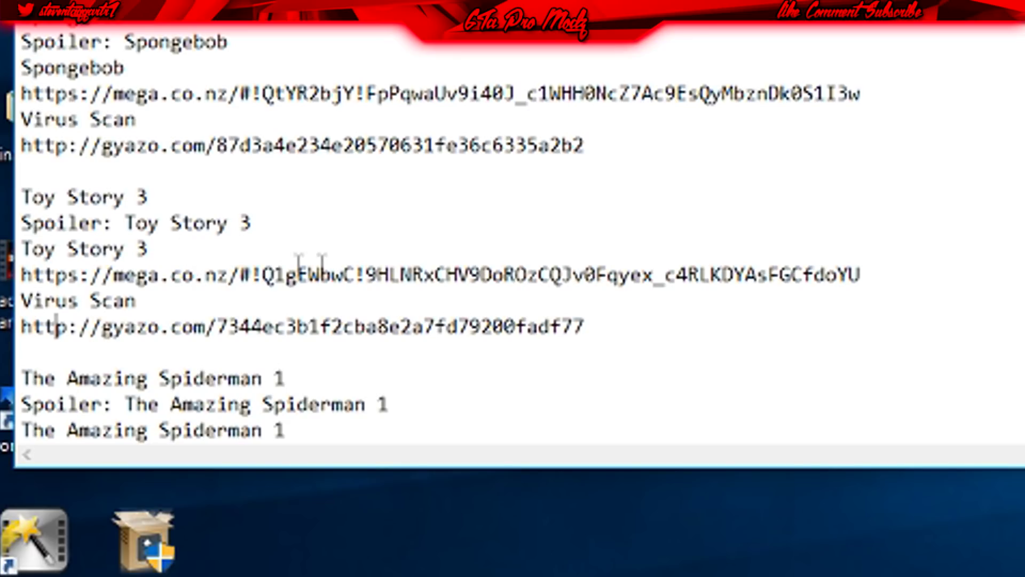
left_click_drag(878, 282, 26, 267)
right_click(28, 271)
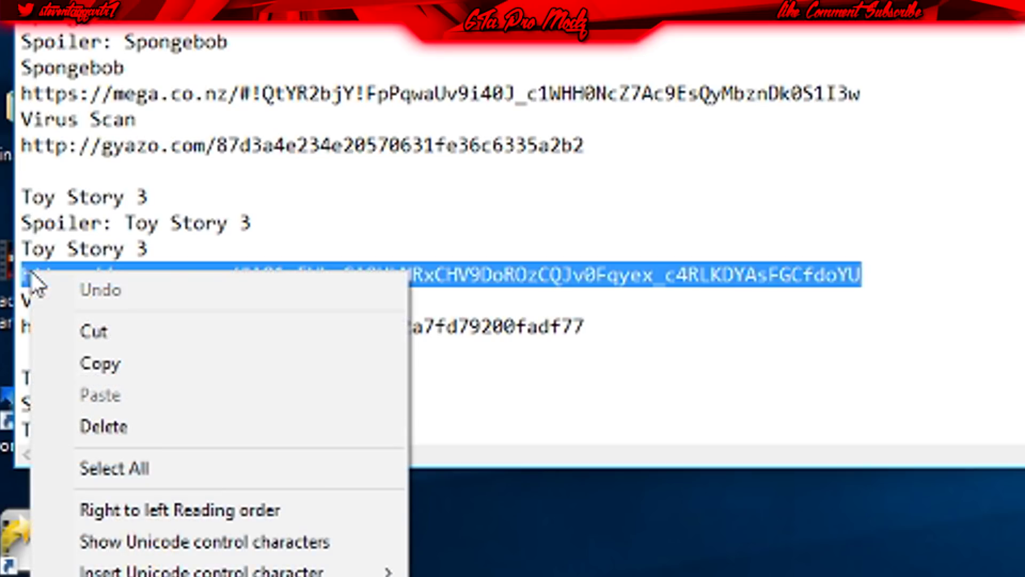
left_click(101, 361)
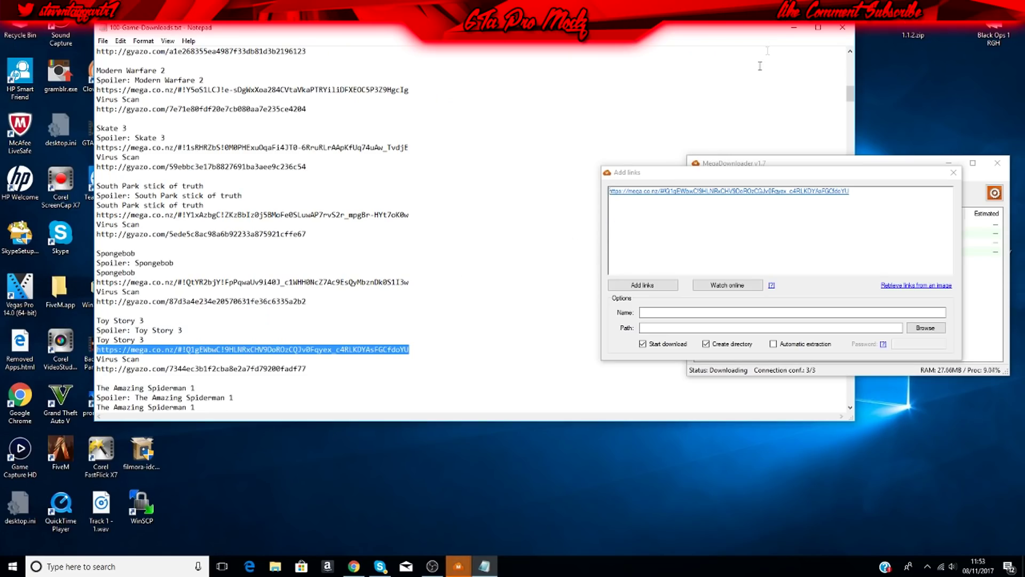
left_click(793, 27)
left_click_drag(638, 172, 267, 153)
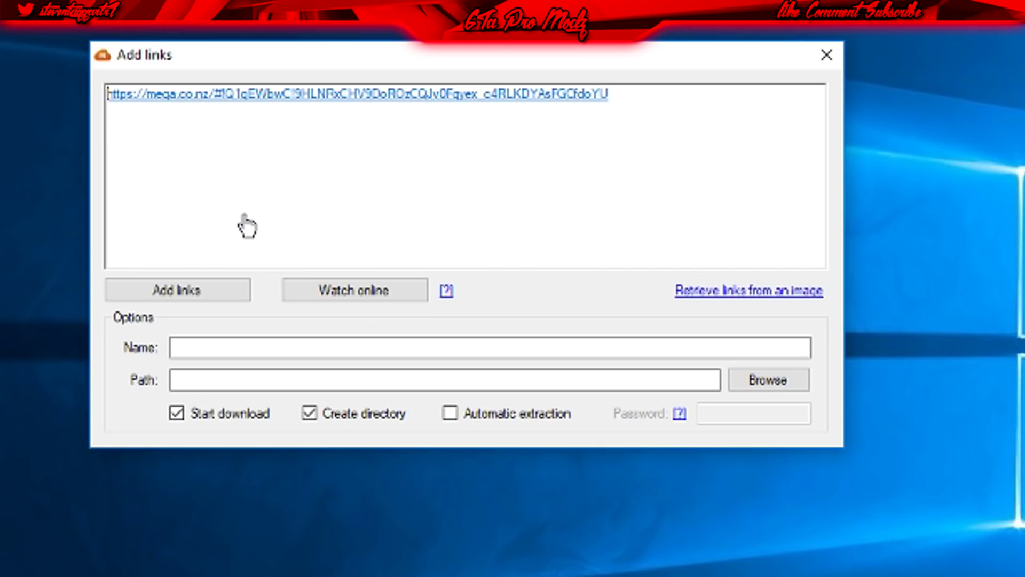
Step: Name the download "Video Proof"
left_click(178, 347)
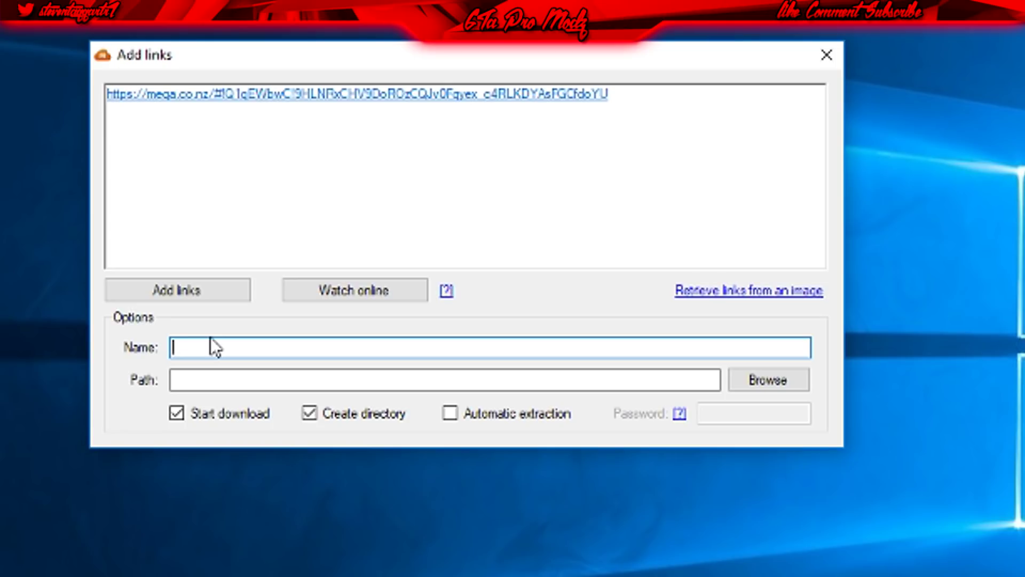
type("Video ")
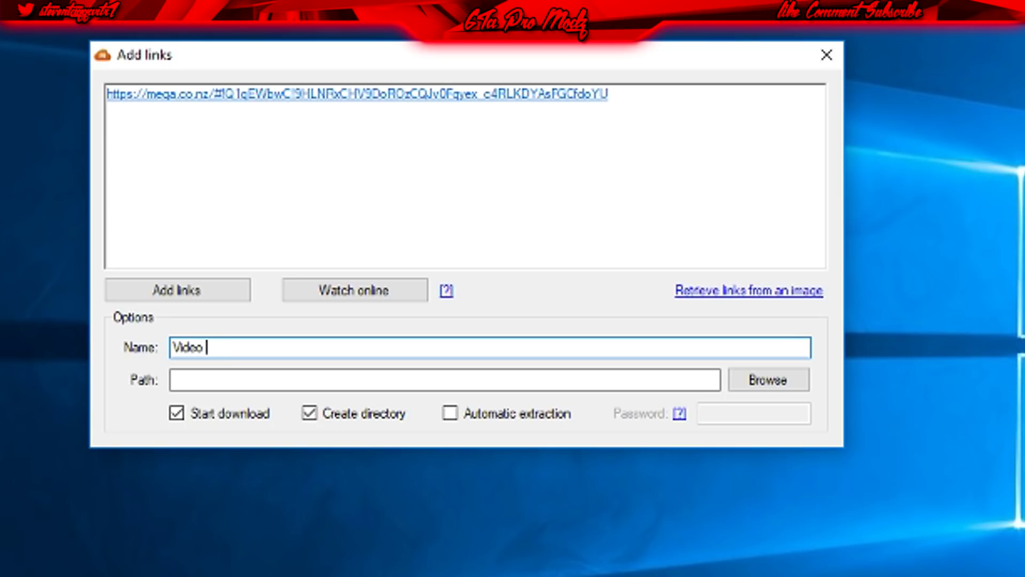
type("Proff")
key("BackSpace")
key("BackSpace")
type("of")
Step: Set the download path to the Desktop folder and shift the Add links window closer to the downloader
left_click(216, 382)
left_click(771, 387)
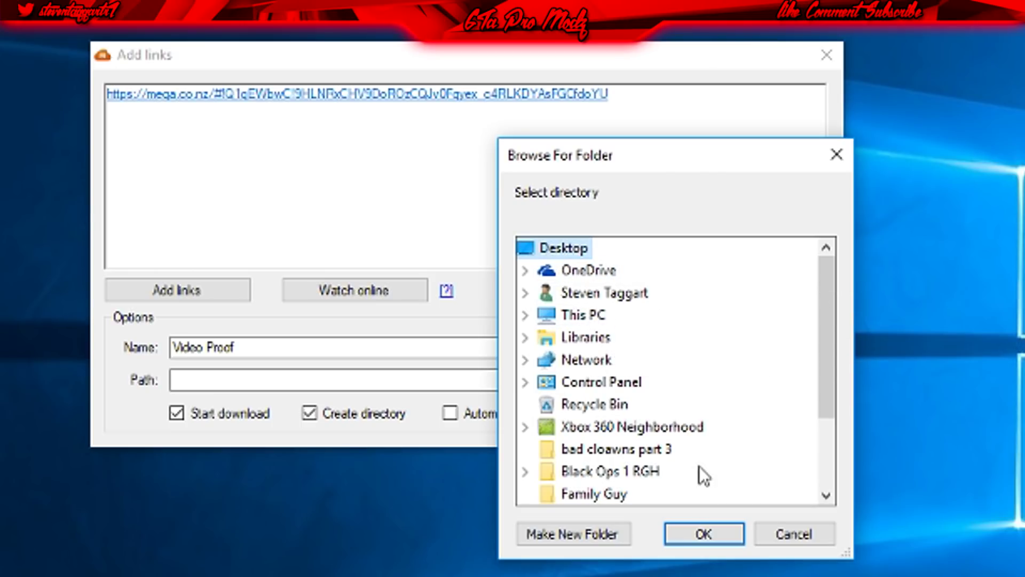
left_click(700, 530)
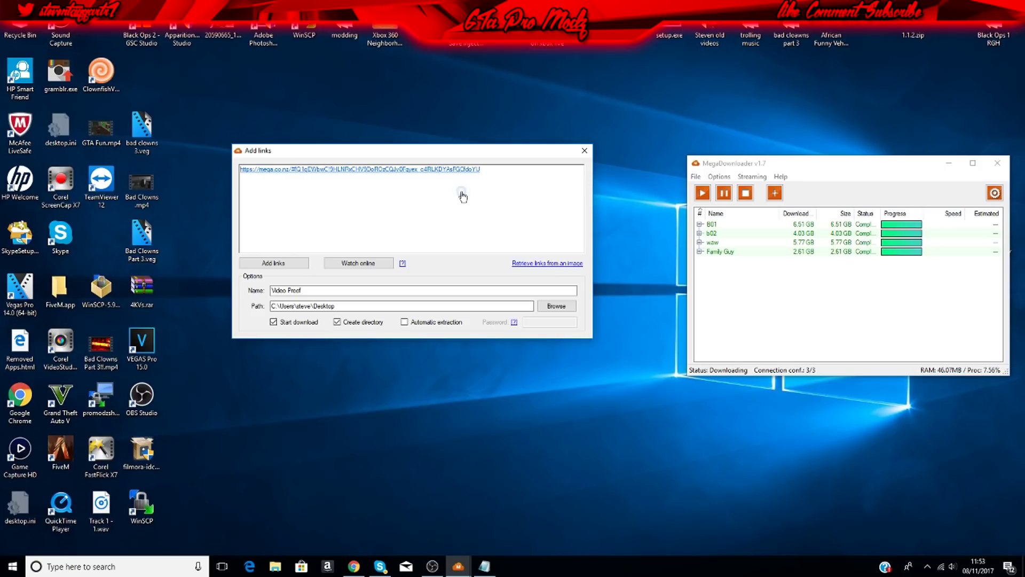
left_click_drag(422, 153, 544, 151)
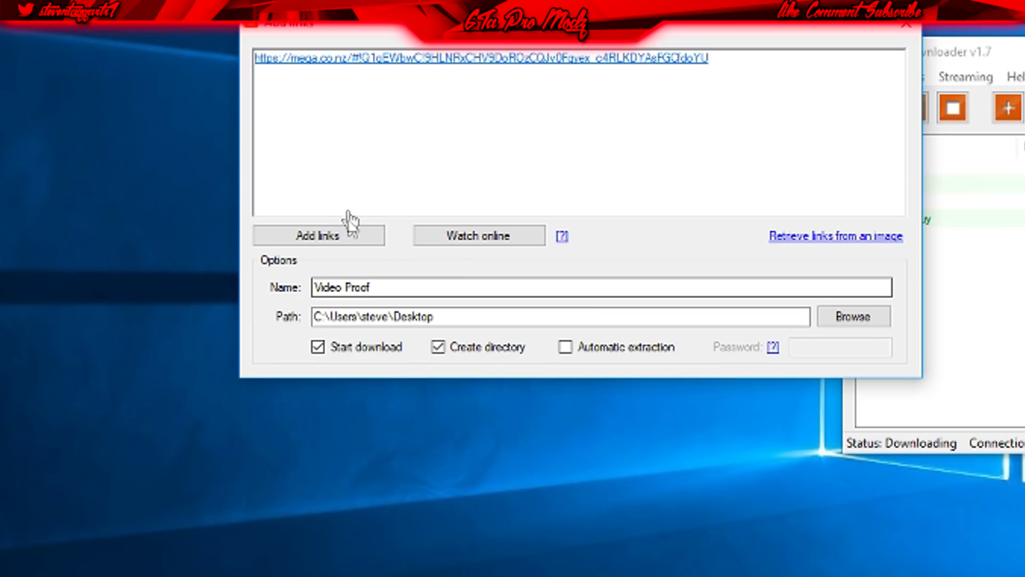
Step: Start the Video Proof download, bring its new desktop folder out to the open desktop area, and return it among the icons
left_click(348, 236)
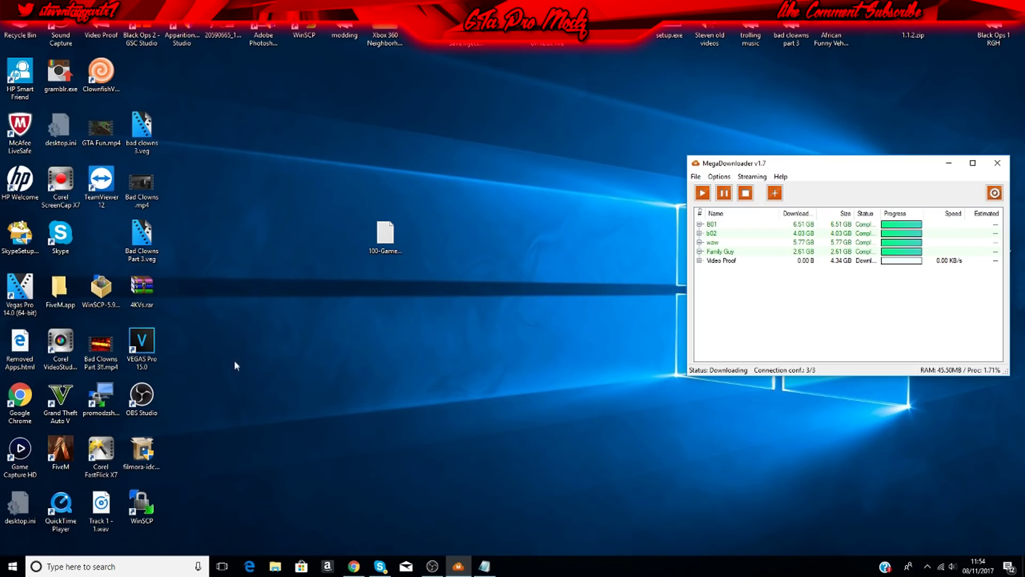
left_click_drag(101, 29, 467, 130)
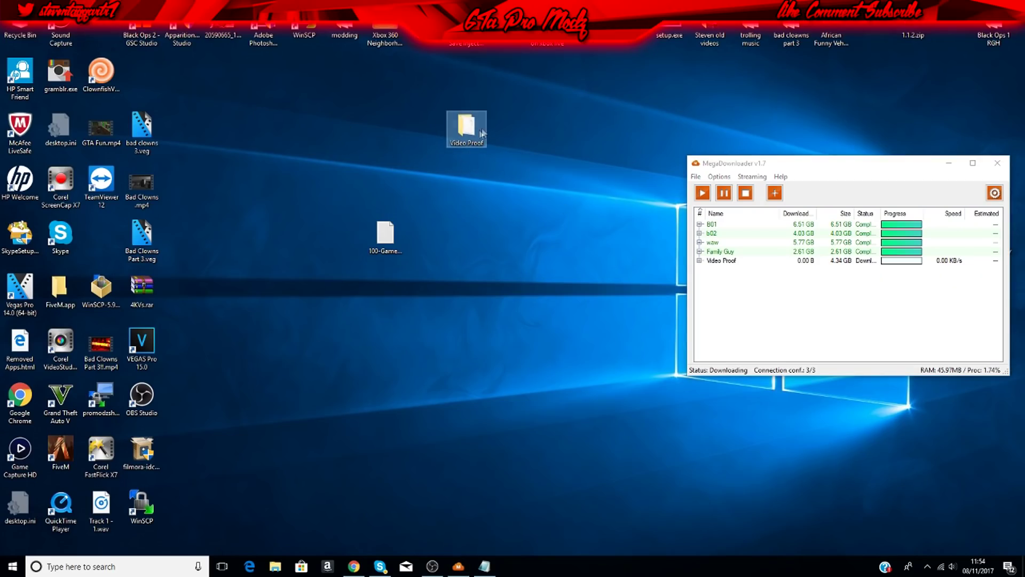
mouse_move(479, 138)
left_click_drag(479, 138, 112, 41)
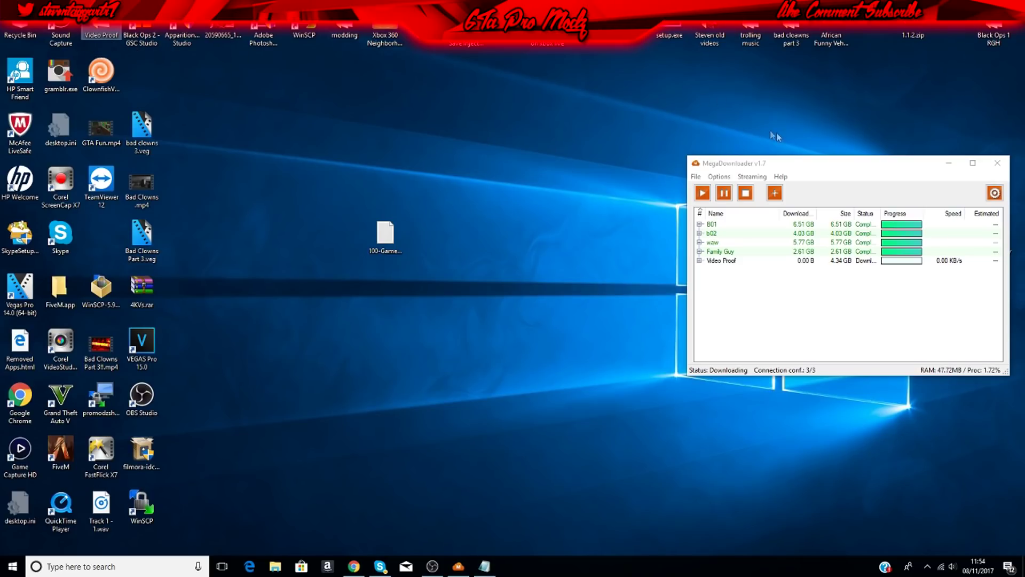
Step: Delete the Video Proof download from the MegaDownloader list, minimize the downloader, and delete the Video Proof folder from the desktop
left_click_drag(806, 165, 652, 160)
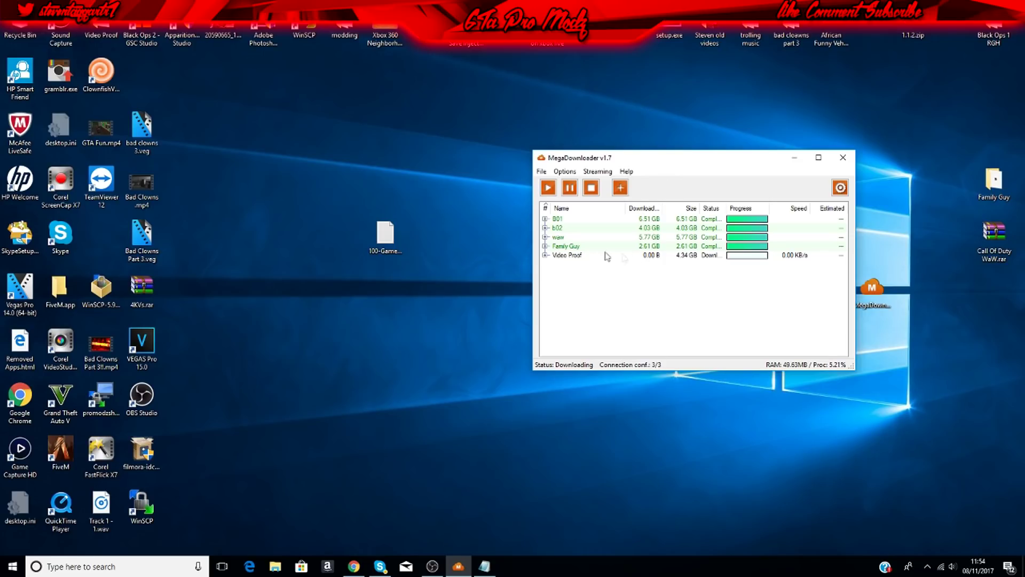
left_click(579, 256)
right_click(579, 256)
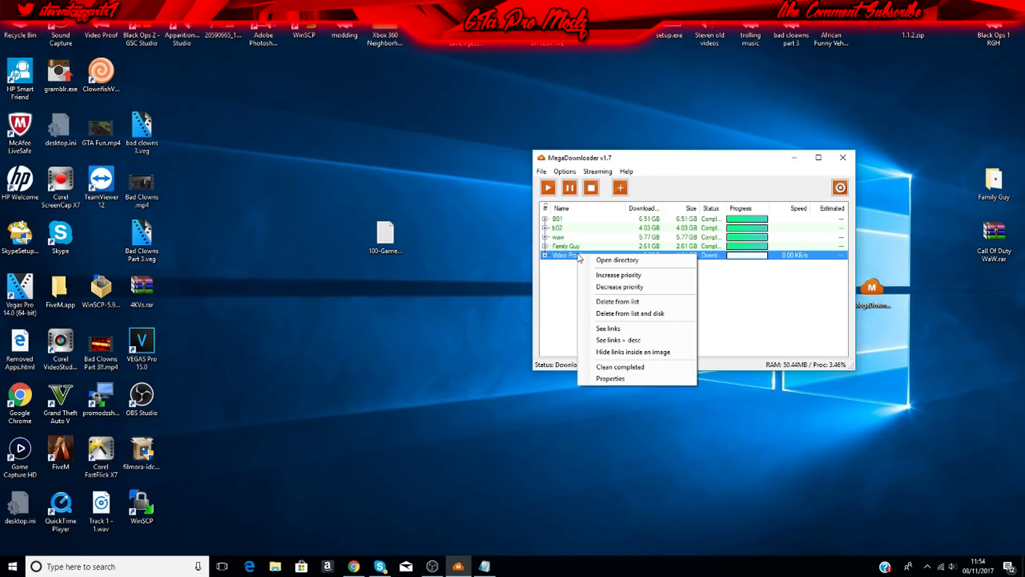
left_click(611, 301)
left_click(503, 318)
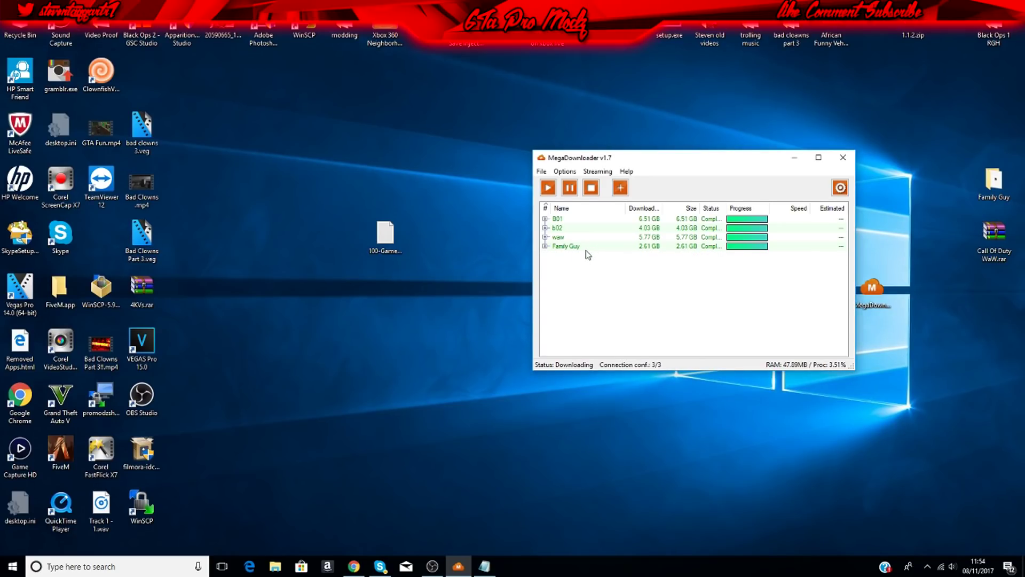
left_click(795, 157)
left_click(84, 26)
right_click(84, 25)
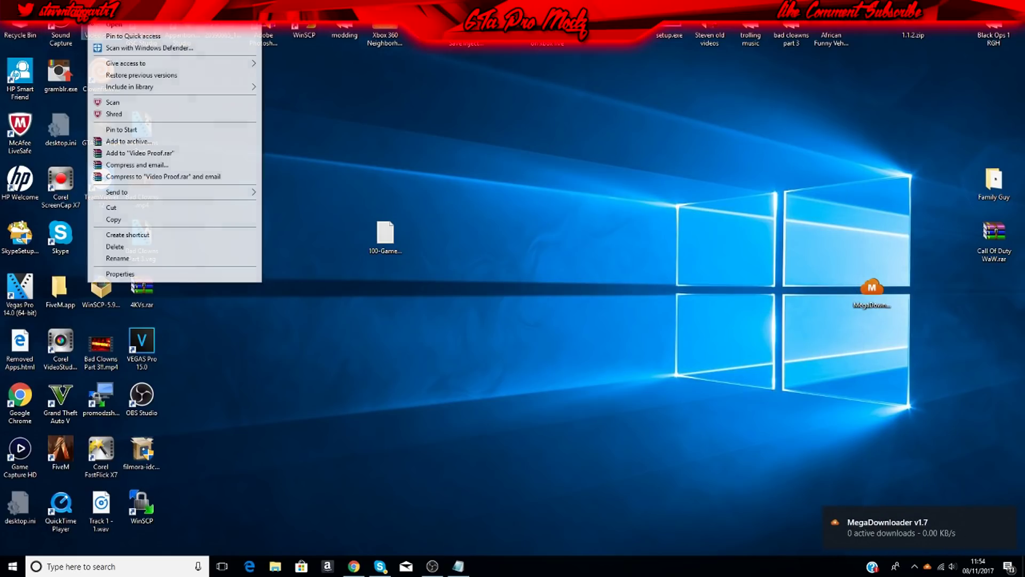
left_click(130, 247)
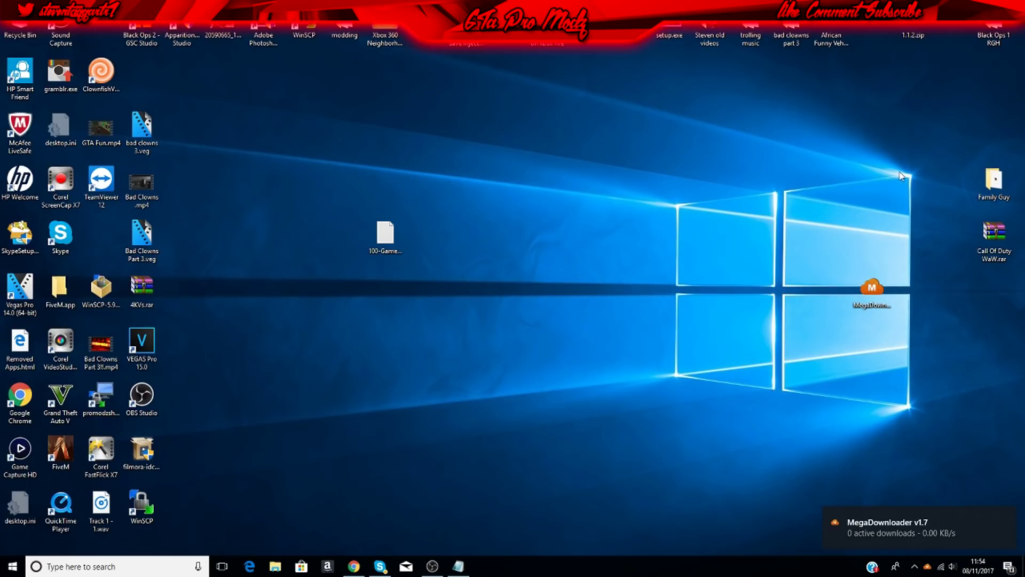
Step: Open the Family Guy folder, move Family Guy RGH.rar out of it onto the desktop, and close the folder window
left_click_drag(990, 181, 539, 230)
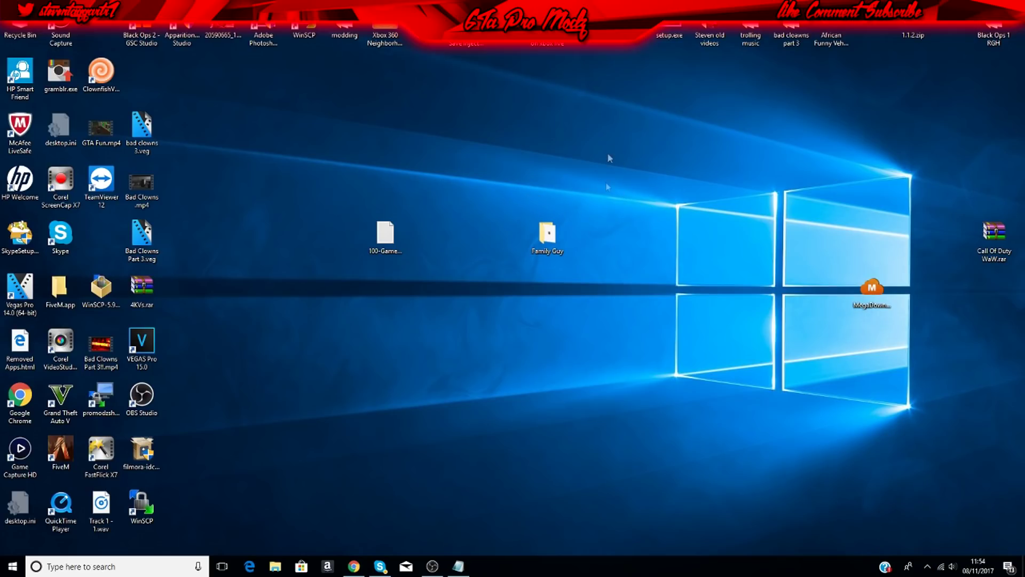
left_click_drag(567, 223, 870, 184)
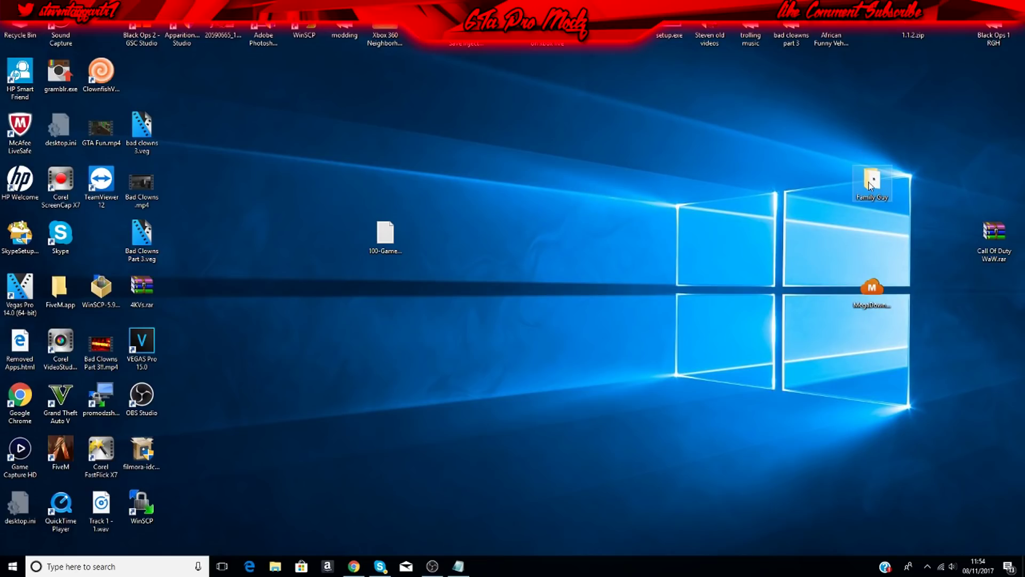
double_click(870, 184)
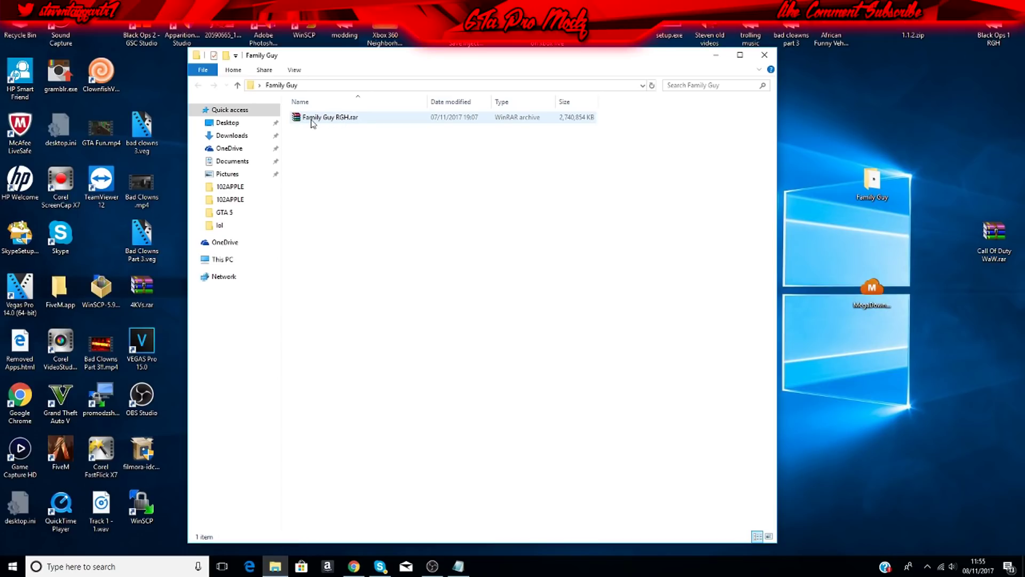
left_click_drag(305, 59, 817, 47)
left_click_drag(834, 109, 547, 149)
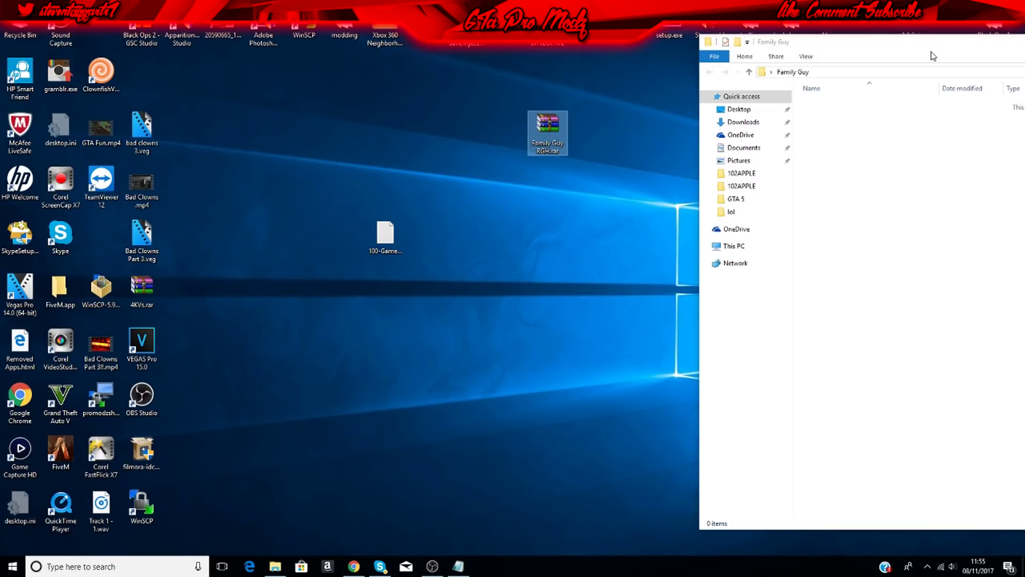
left_click_drag(933, 56, 469, 101)
left_click(819, 93)
Step: Open Family Guy RGH.rar in WinRAR, examine the Family Guy RGH folder inside it, and close the archive
double_click(534, 148)
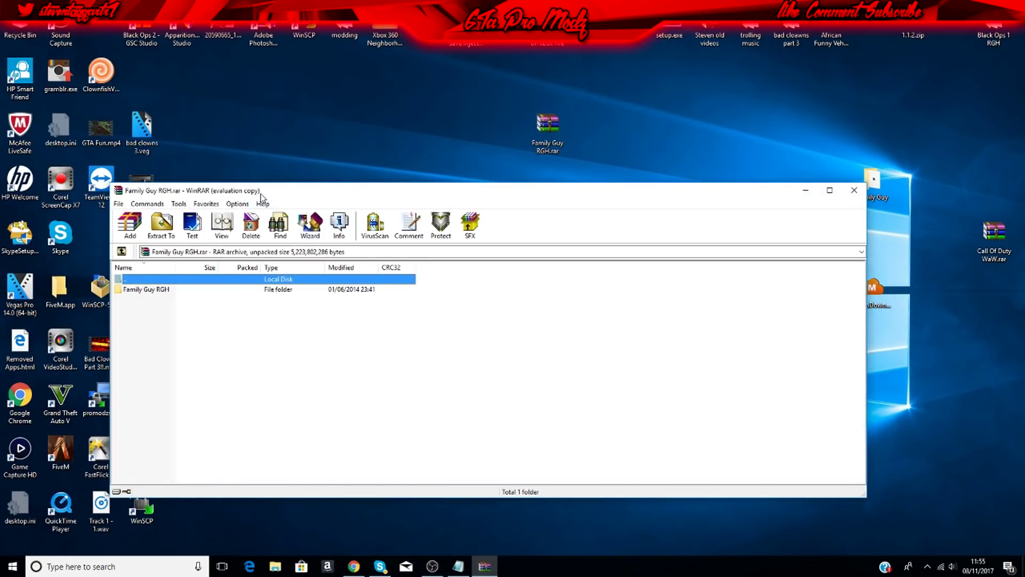
left_click(565, 314)
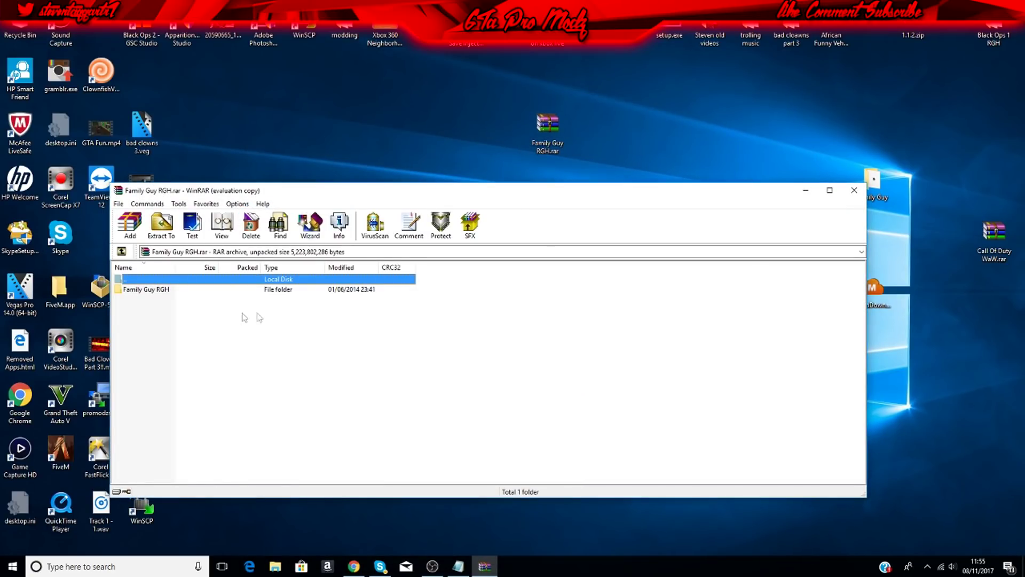
double_click(177, 292)
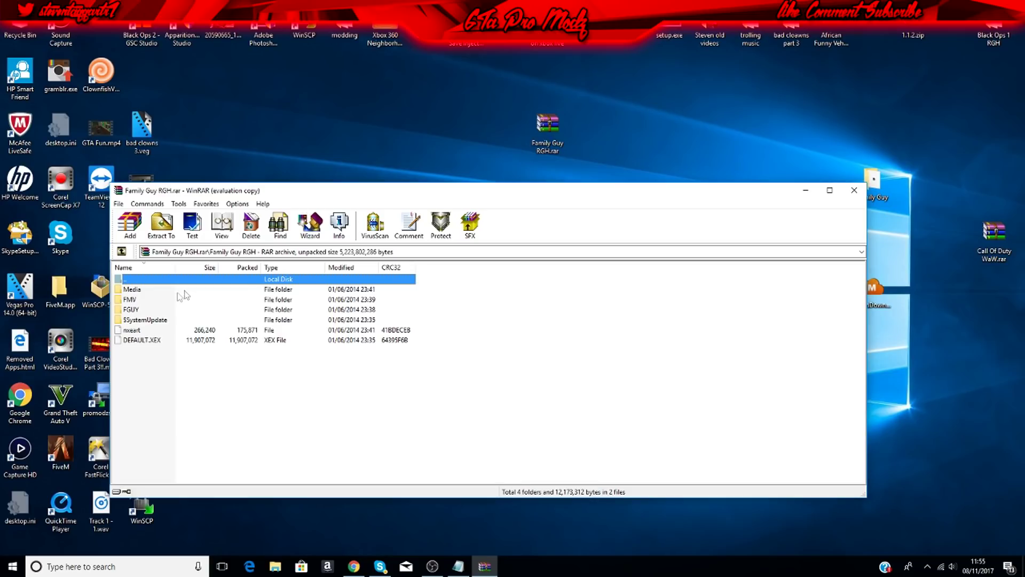
double_click(144, 281)
left_click_drag(214, 194, 401, 92)
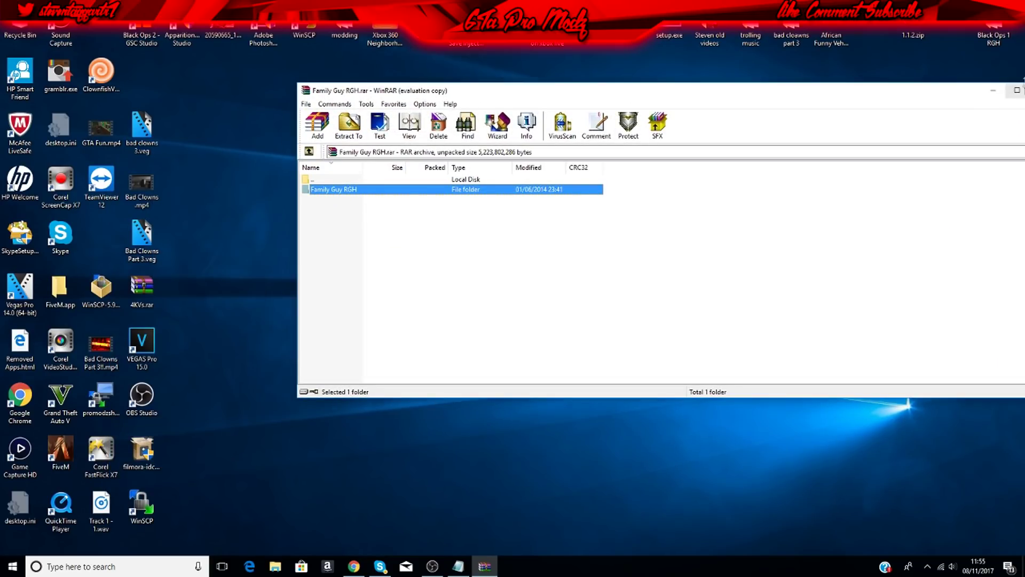
left_click_drag(1022, 91, 832, 105)
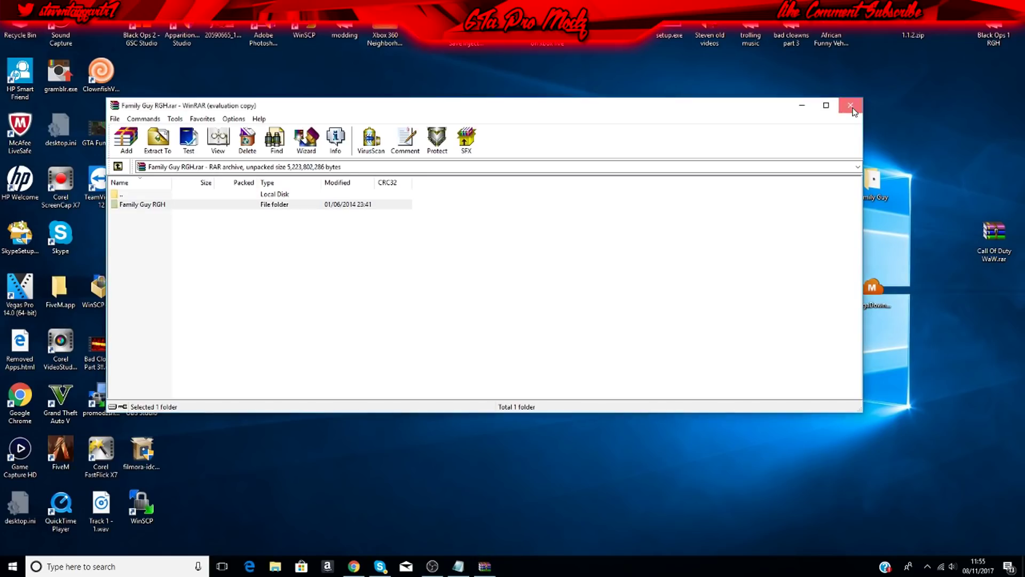
left_click(850, 105)
Step: Extract Family Guy RGH.rar directly onto the desktop and place the extracted Family Guy RGH folder near the archive
right_click(545, 144)
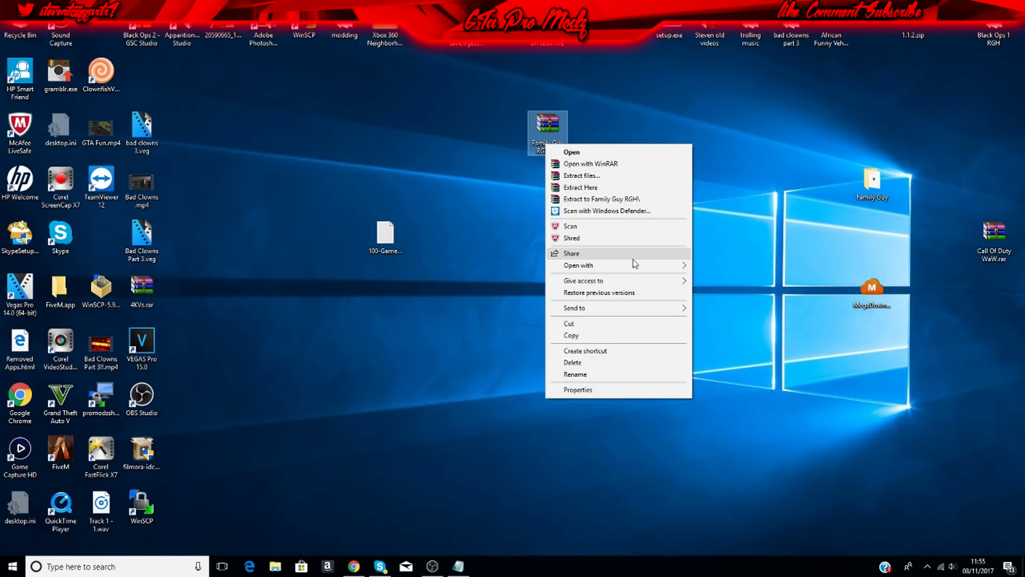
left_click(592, 188)
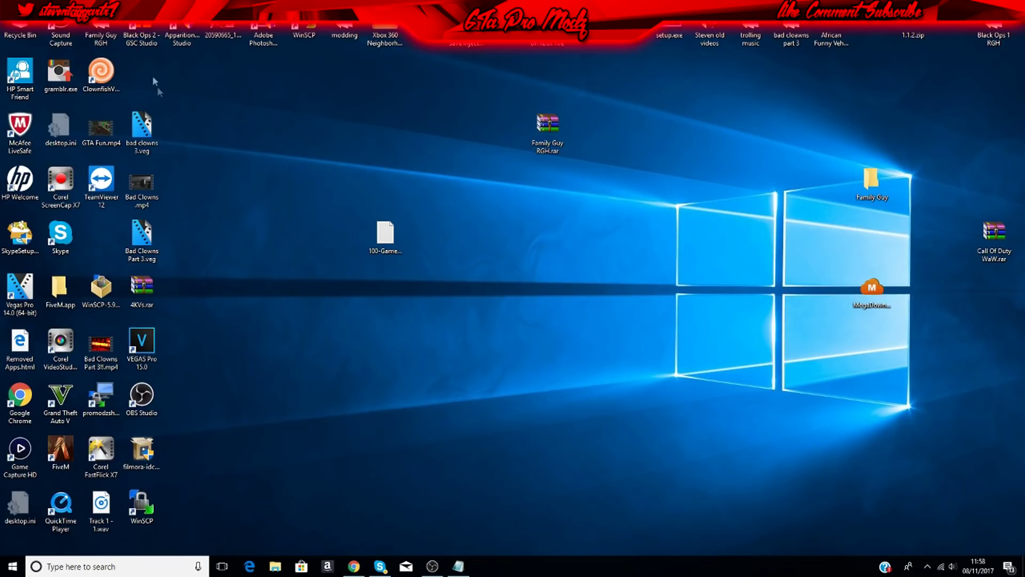
left_click_drag(102, 33, 665, 148)
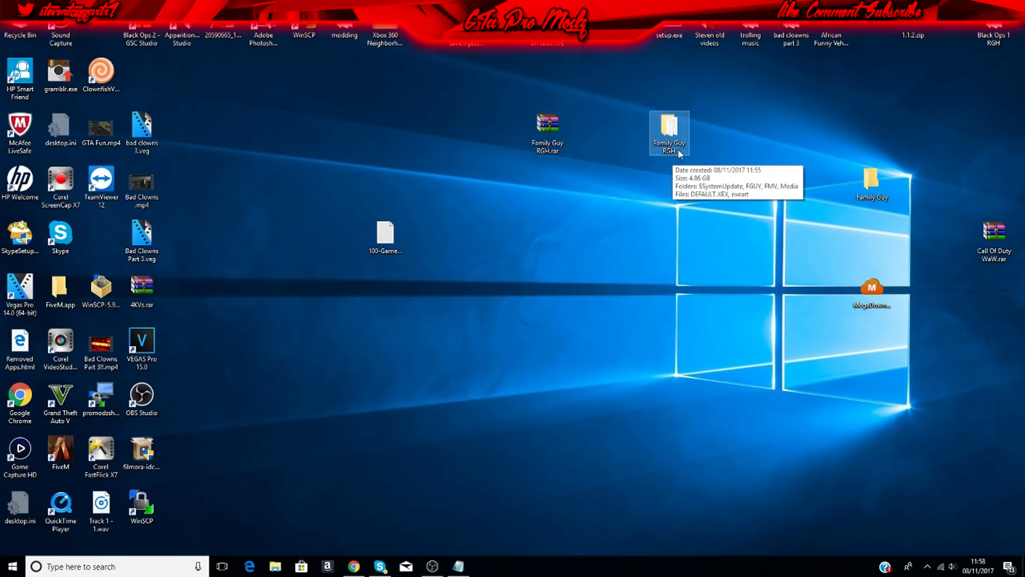
Step: Check the contents of the Family Guy folder and delete that folder from the desktop
double_click(871, 183)
left_click(820, 65)
left_click_drag(871, 182, 914, 176)
right_click(916, 179)
mouse_move(918, 181)
left_click(849, 163)
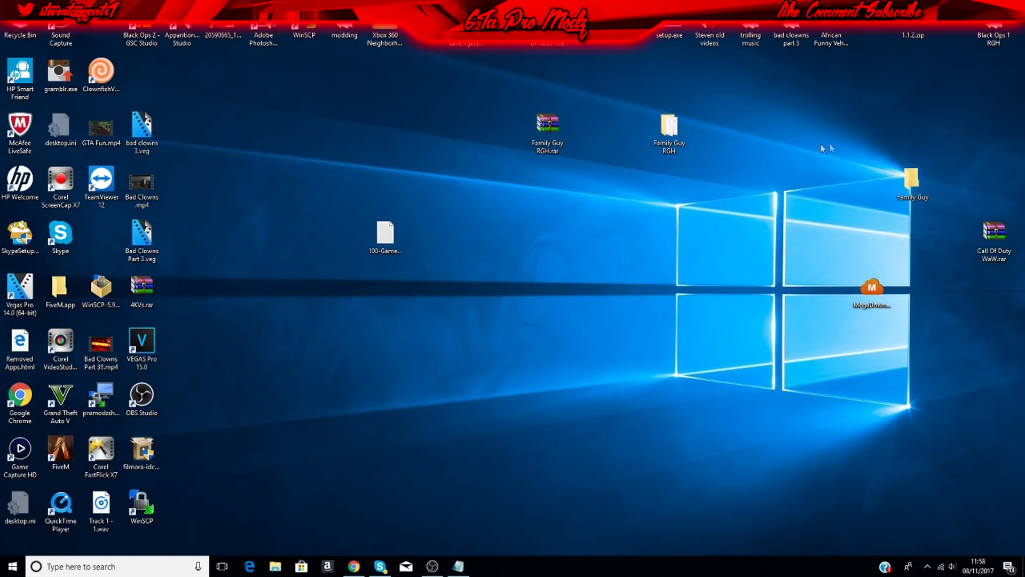
right_click(905, 188)
left_click(884, 422)
Step: Open the extracted Family Guy RGH folder, examine its FGUY and FMV subfolders, and close the window
double_click(676, 137)
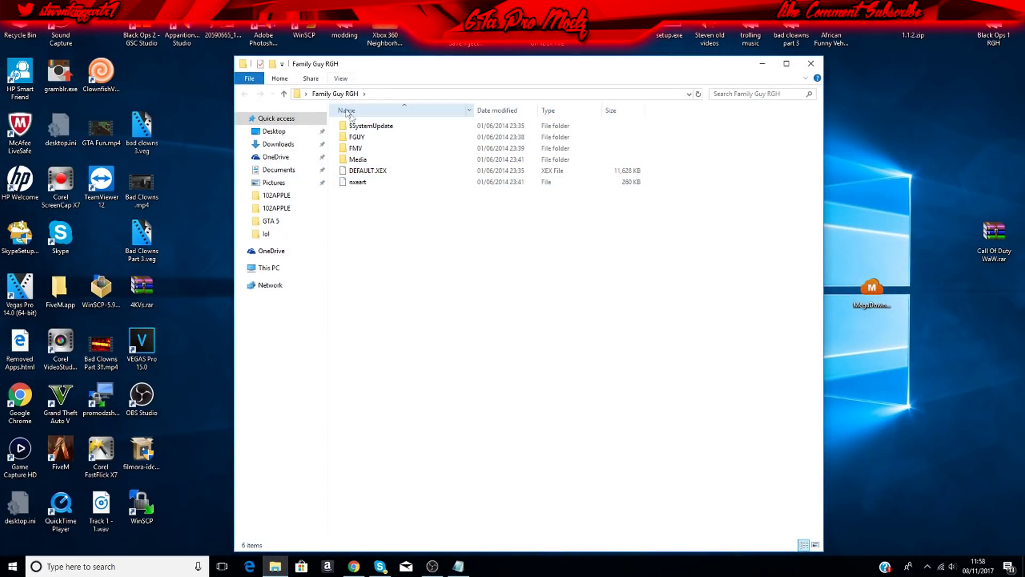
double_click(356, 137)
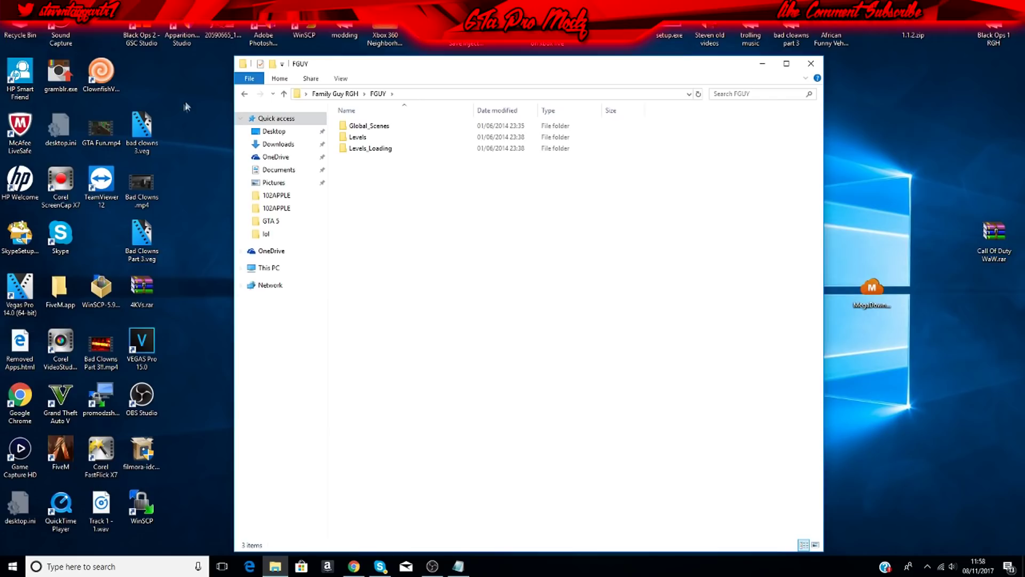
left_click(245, 93)
double_click(350, 149)
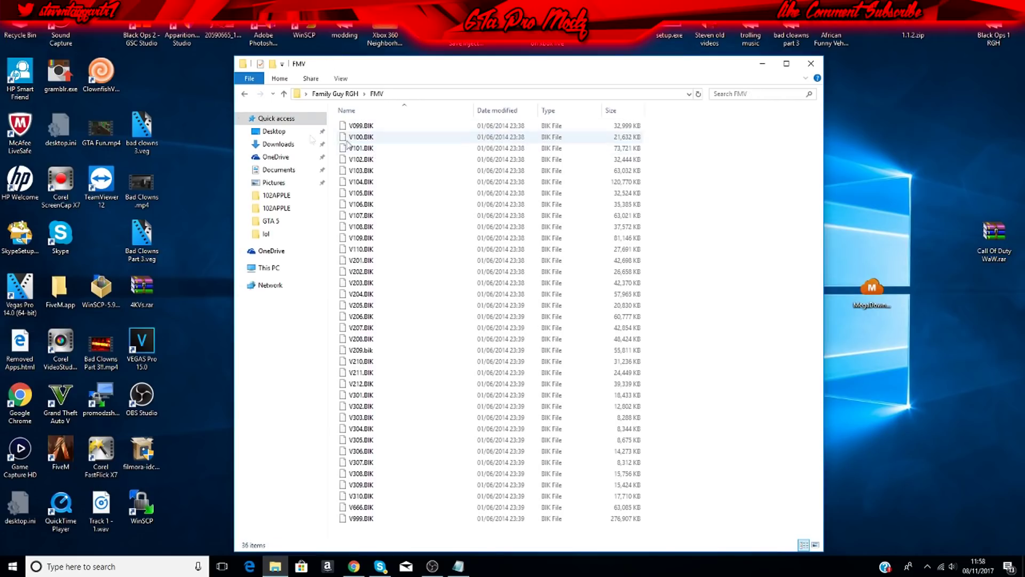
left_click(245, 94)
left_click(810, 63)
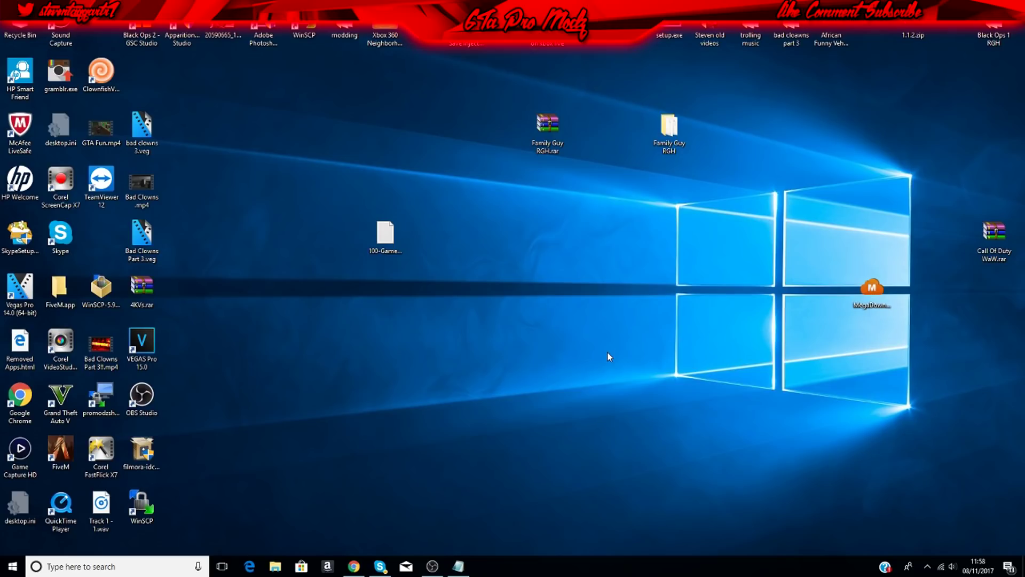
Step: View the contents of Xbox 360 Neighborhood, close it, and shift the Family Guy RGH folder slightly on the desktop
double_click(384, 35)
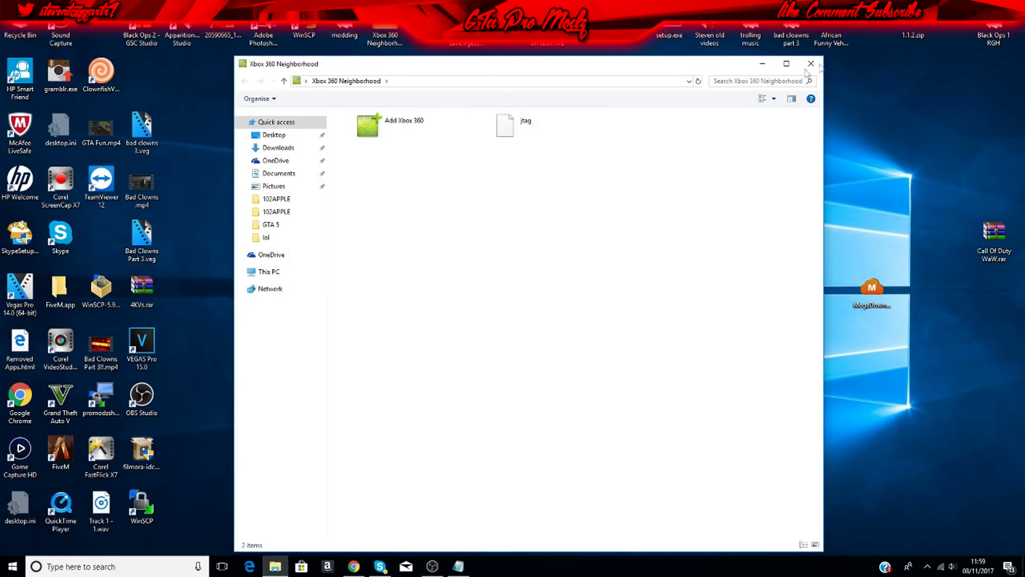
left_click(810, 64)
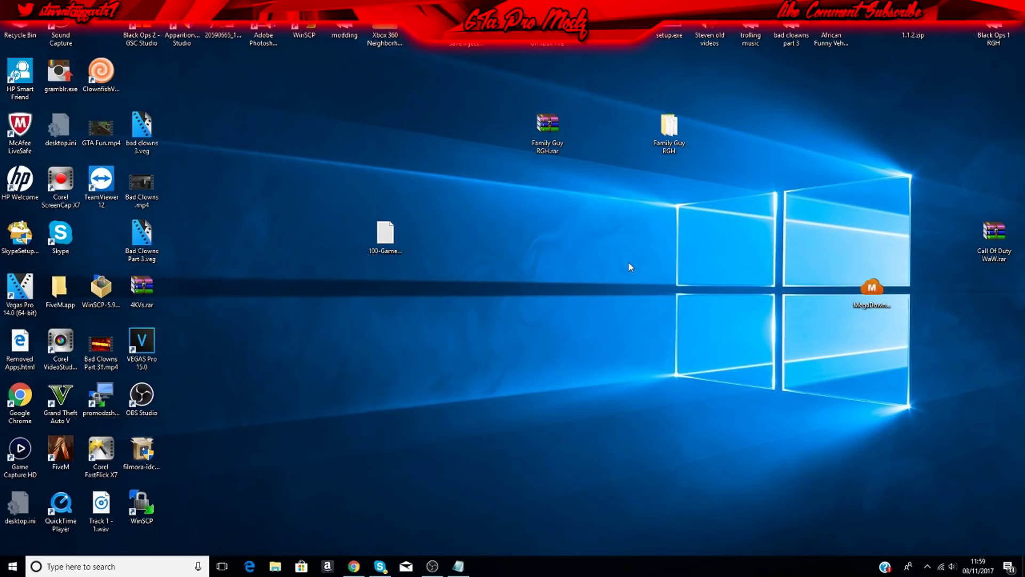
left_click_drag(667, 145, 725, 158)
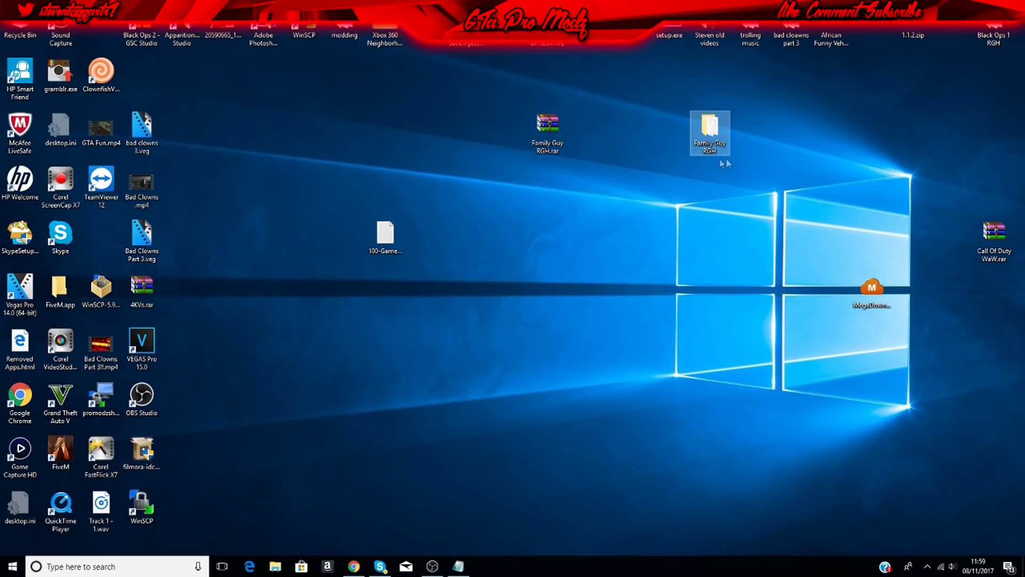
left_click(656, 133)
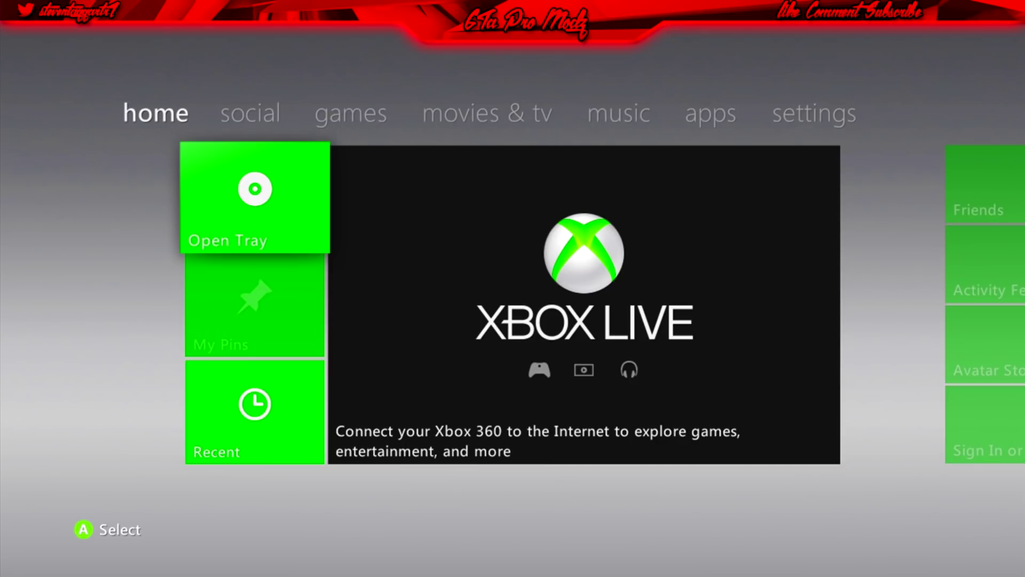
Step: On the Xbox 360 dashboard, open My Games and launch XeXMenu 1.2
key("Right")
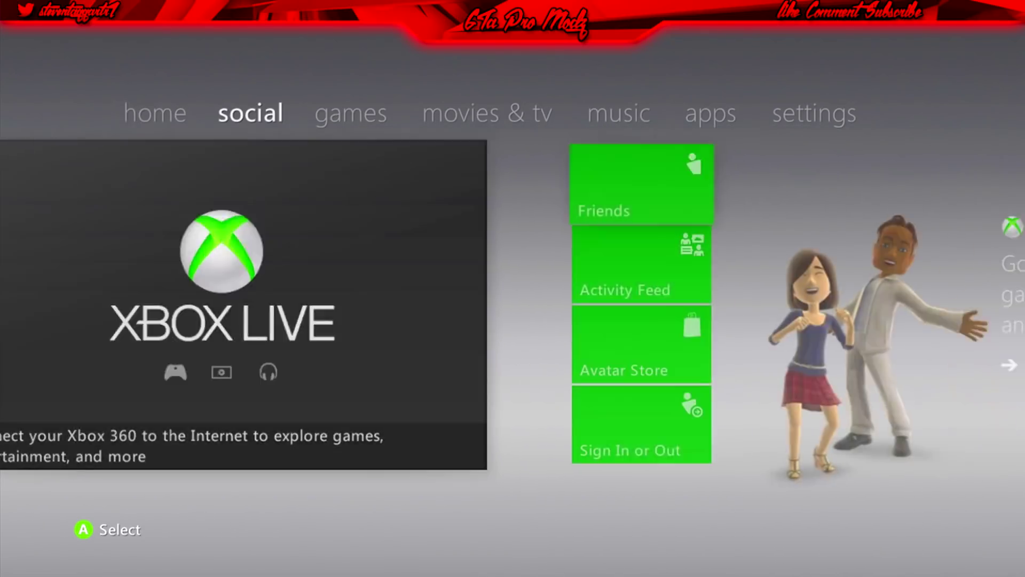
key("Left")
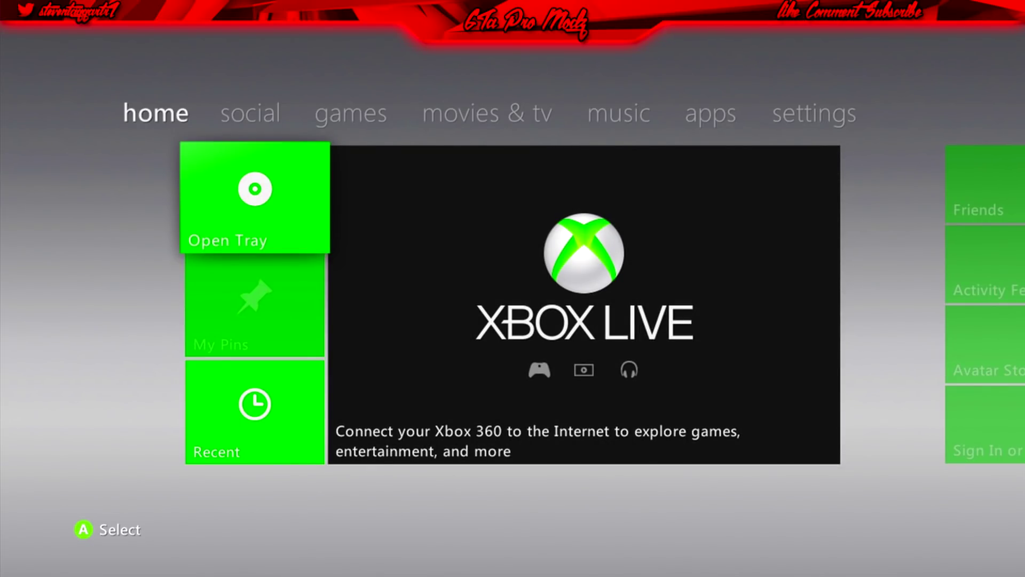
key("Right")
key("Right")
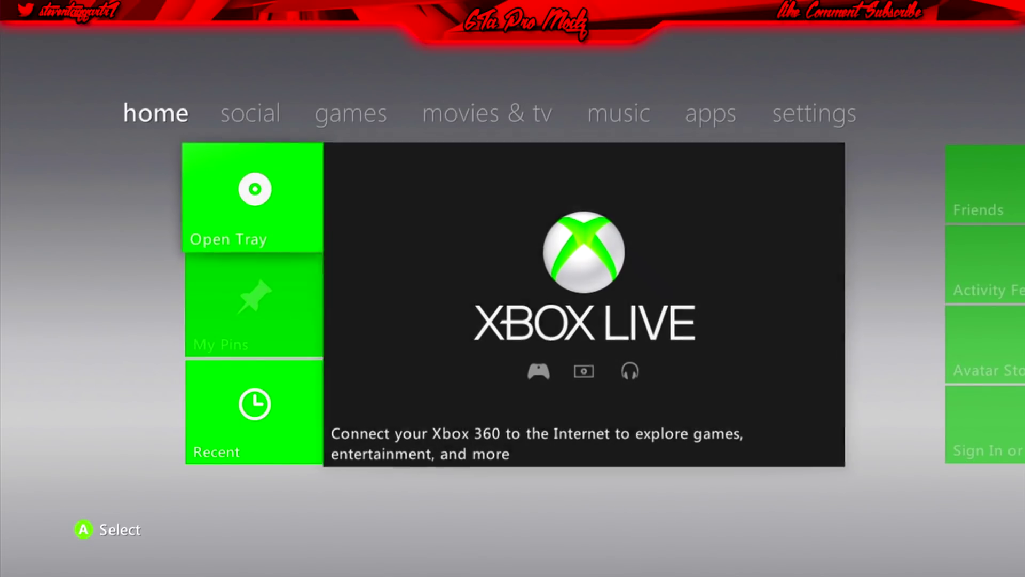
key("Return")
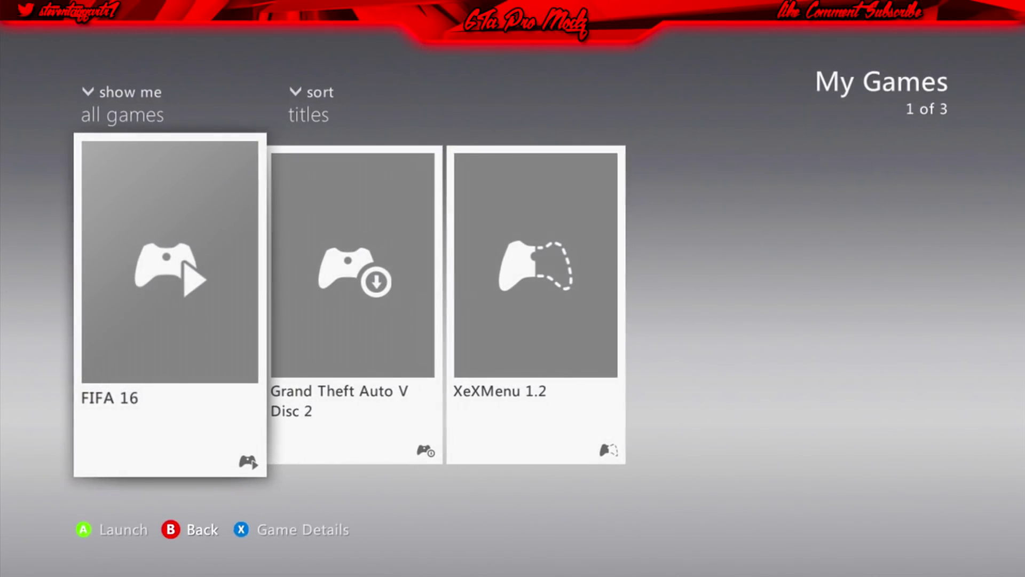
key("Right")
key("Right")
key("Return")
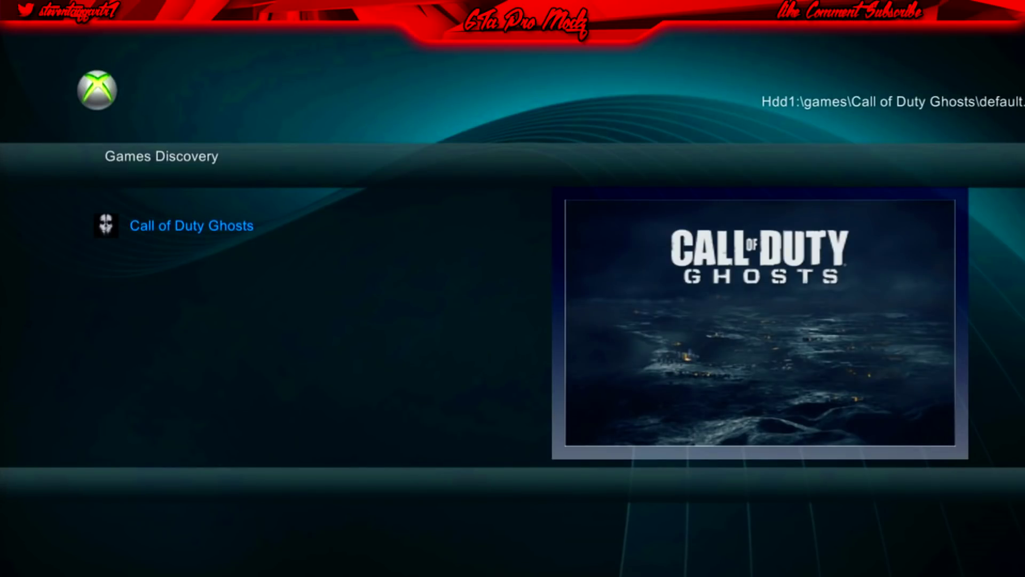
Step: Switch from the games list to the Usb0: drive and select its Family Guy RGH folder
key("Tab")
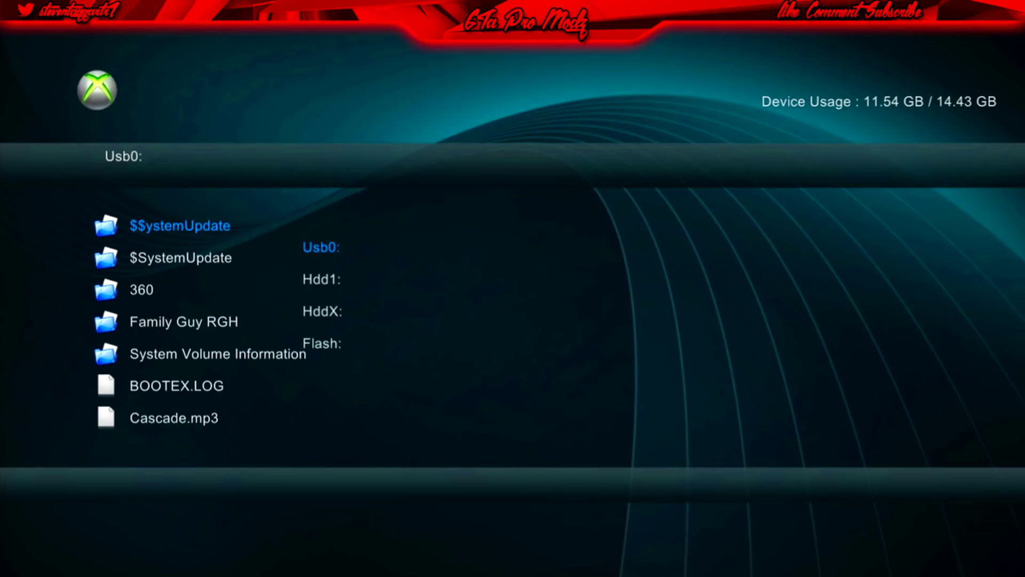
key("Return")
key("Down")
key("Down")
key("Down")
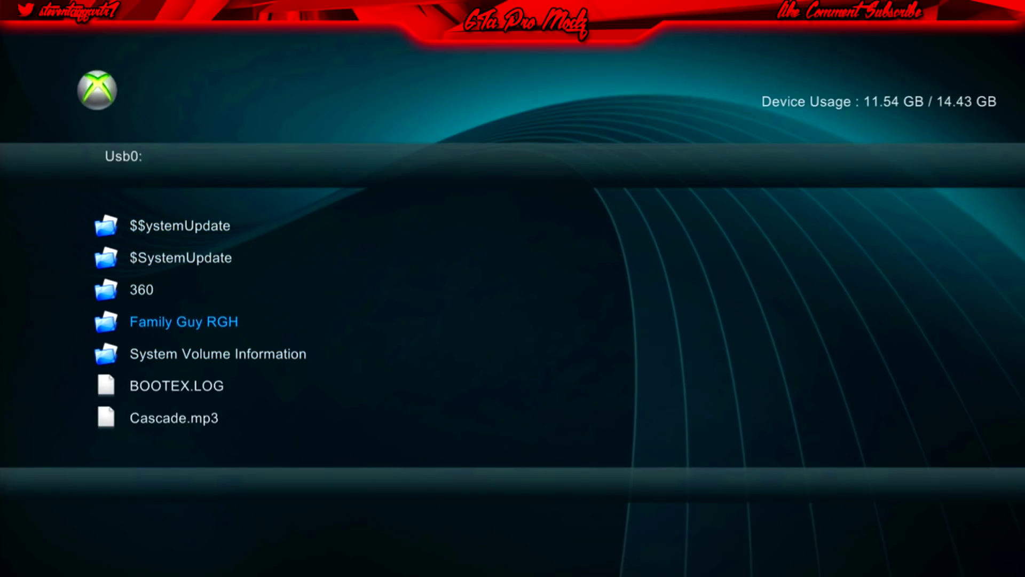
Step: Open the Family Guy RGH folder on Usb0:, look through its contents, and return to the drive's root
key("Return")
key("Down")
key("Down")
key("Down")
key("Down")
key("Down")
key("Up")
key("BackSpace")
Step: Copy the Family Guy RGH folder from the root of Usb0:
key("Down")
key("Down")
key("Down")
key("Down")
key("Up")
key("Menu")
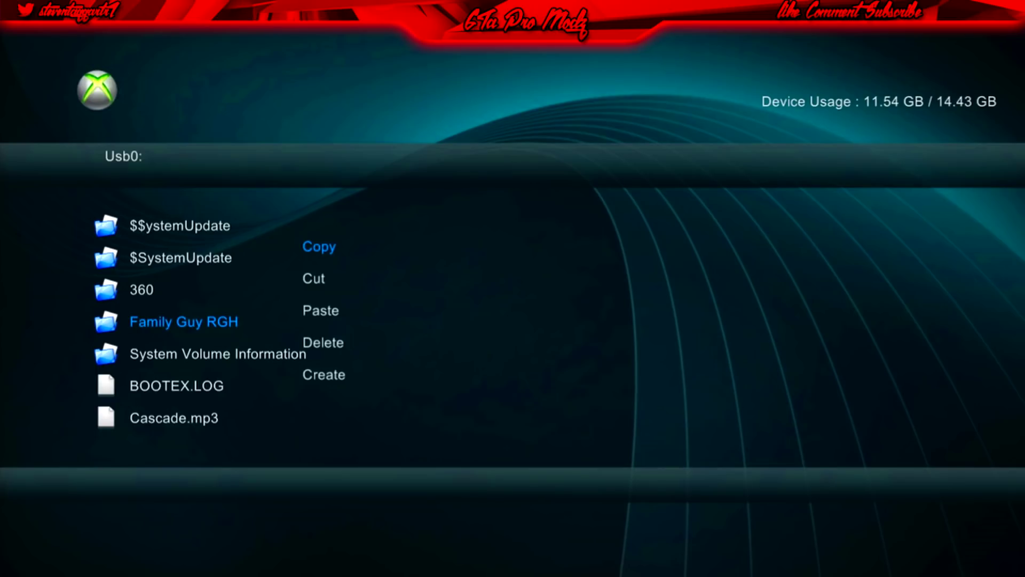
key("Return")
Step: Switch to the Hdd1: drive and paste the copied Family Guy RGH folder into its root
key("BackSpace")
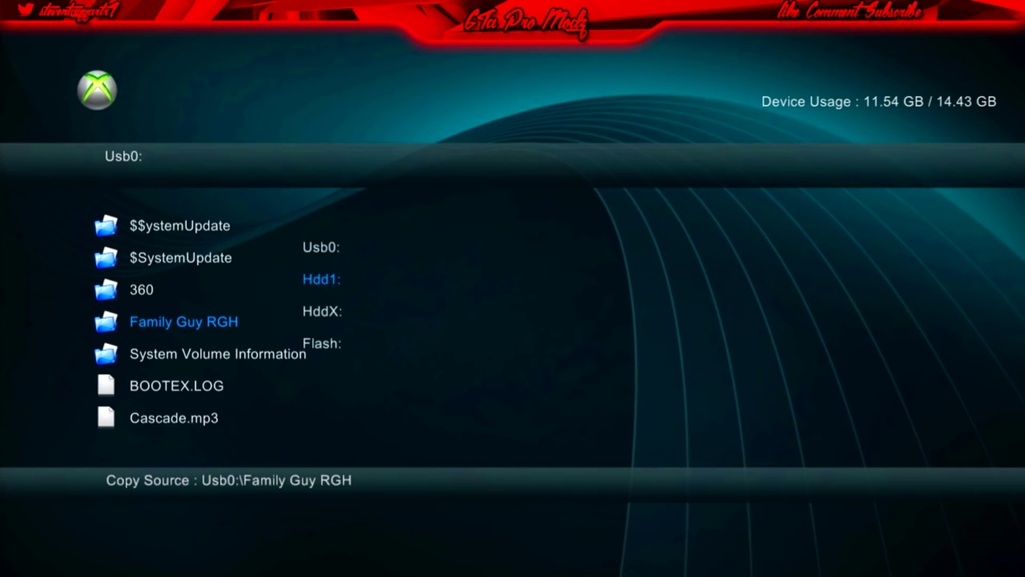
key("Return")
key("Menu")
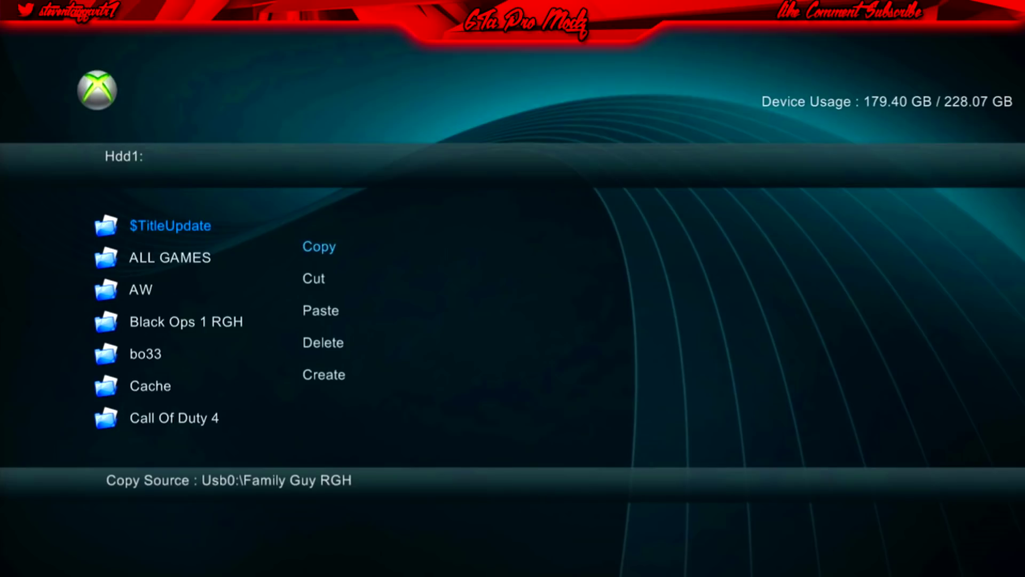
key("Return")
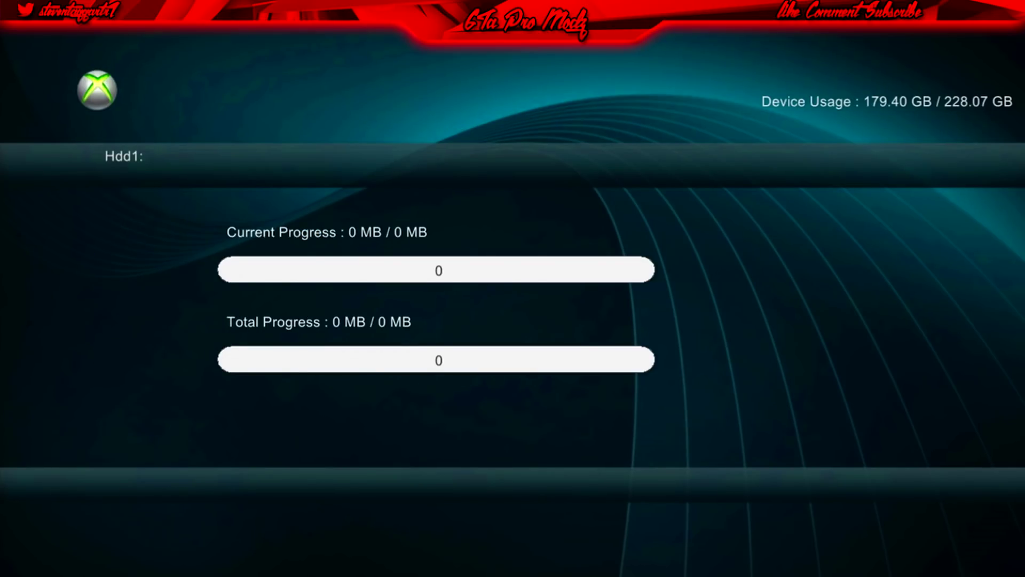